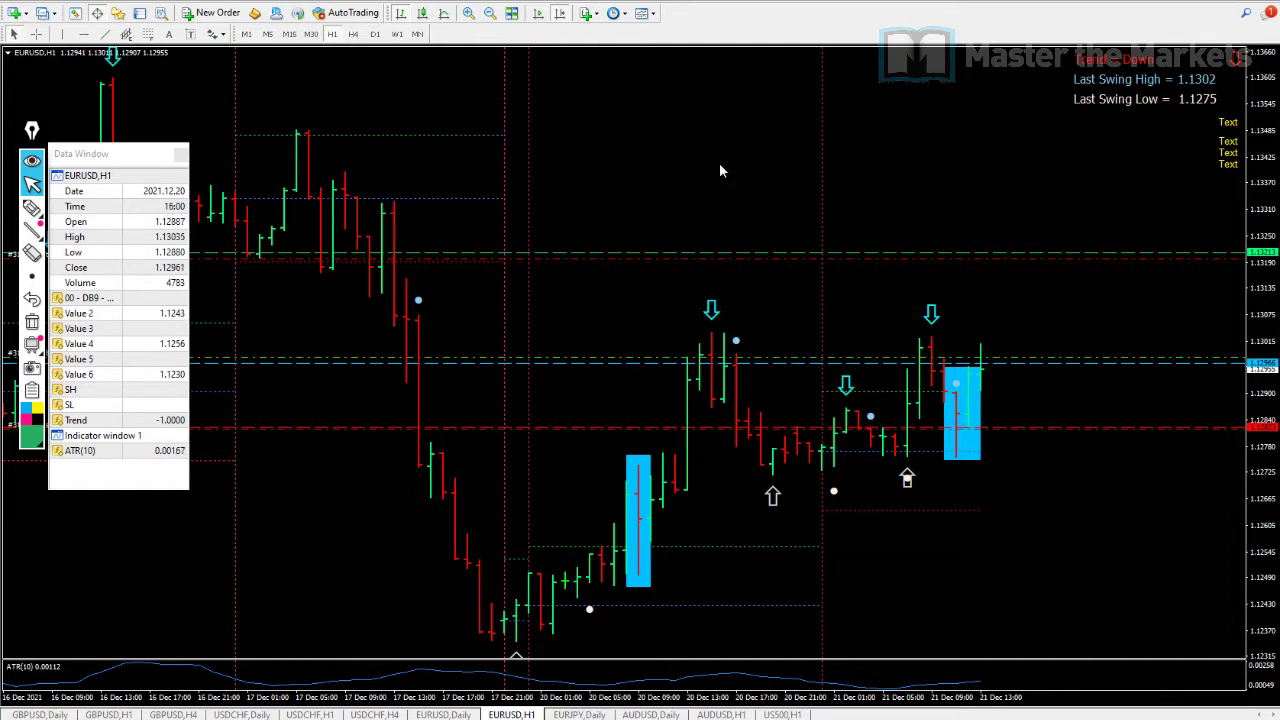
- Select the freehand pen tool for drawing on the EURUSD H1 chart
left_click(32, 207)
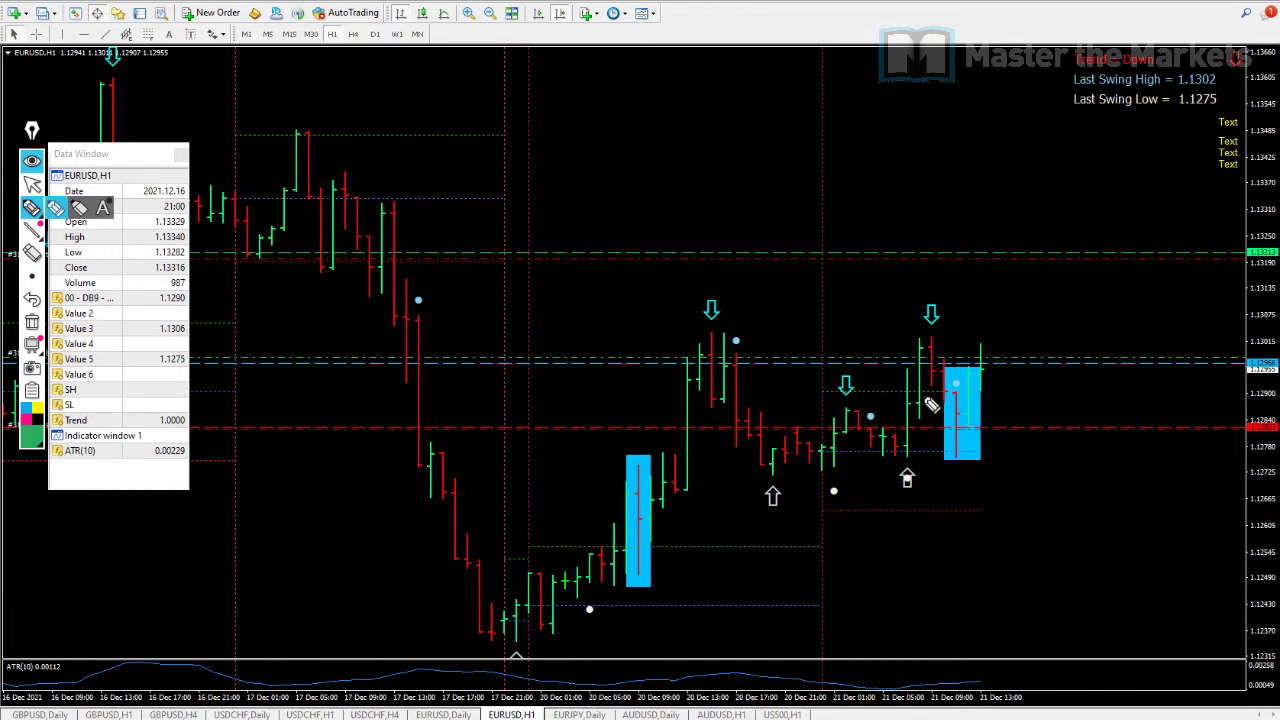
mouse_move(931, 405)
left_mouse_down()
mouse_move(918, 390)
mouse_move(890, 408)
mouse_move(935, 388)
left_mouse_up()
mouse_move(941, 333)
left_mouse_down()
mouse_move(945, 358)
mouse_move(983, 357)
mouse_move(954, 464)
mouse_move(935, 330)
left_mouse_up()
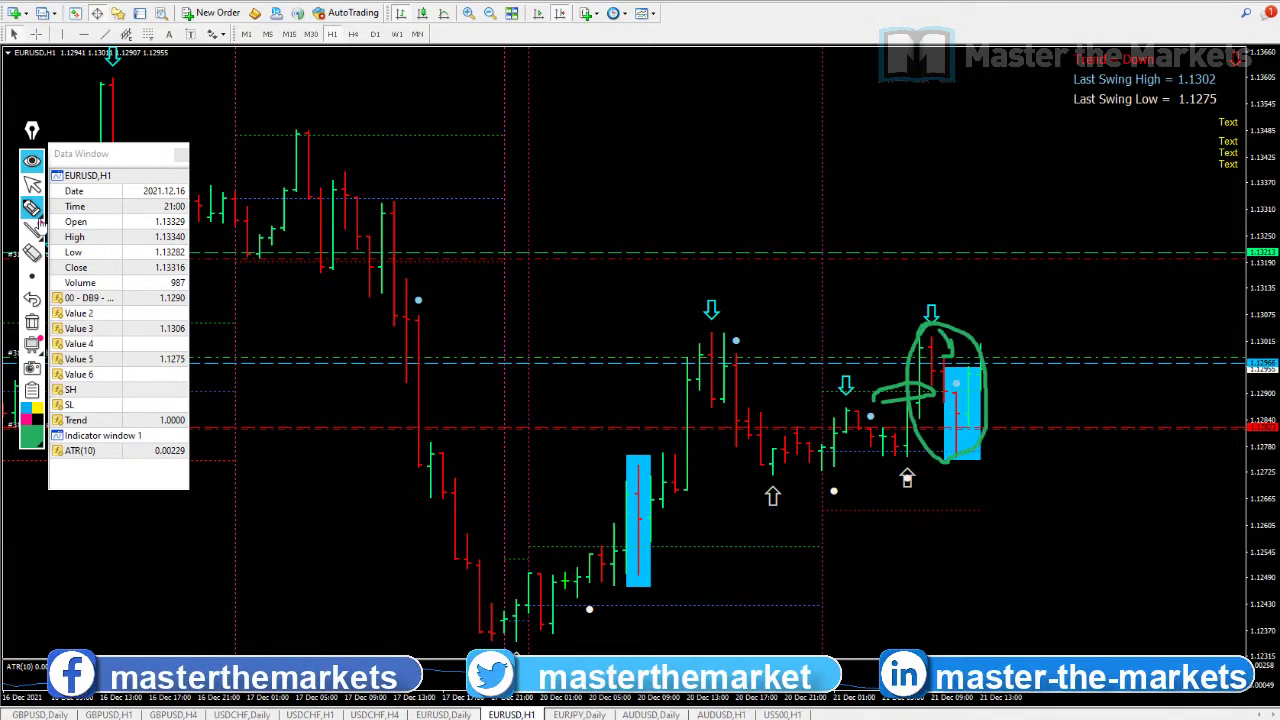
left_click(40, 438)
left_click(66, 328)
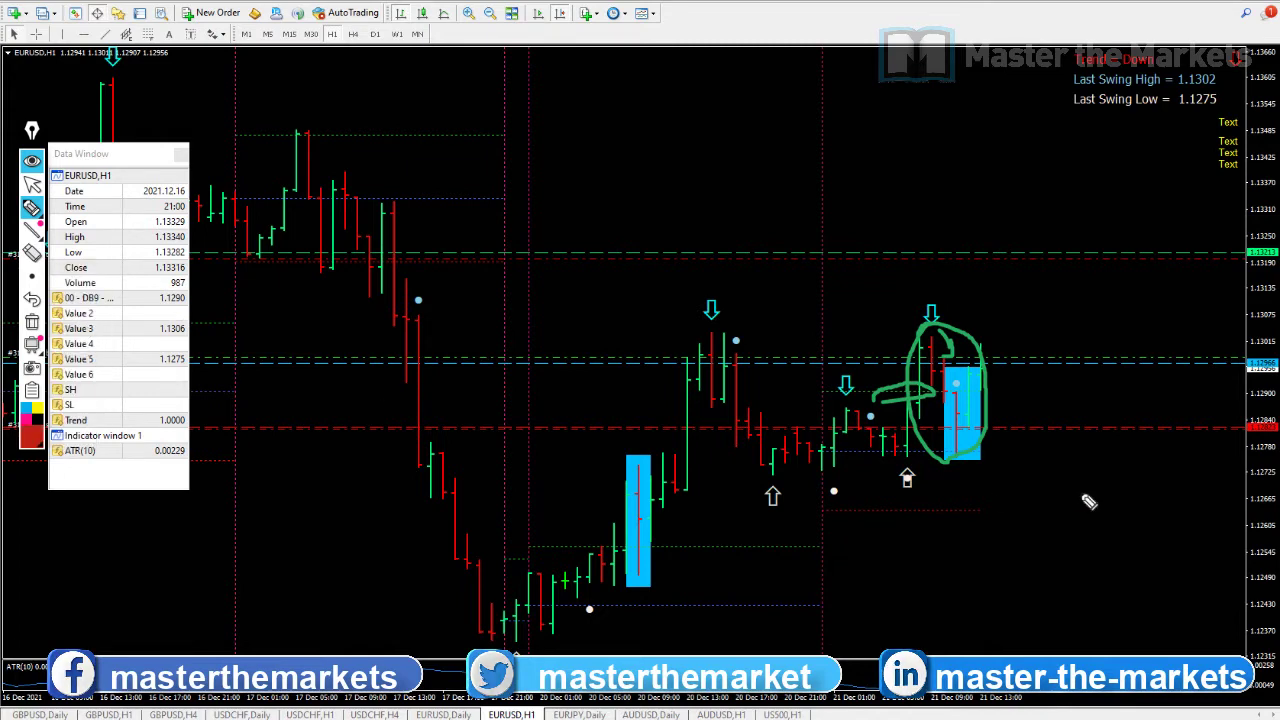
left_click_drag(1051, 446, 1075, 585)
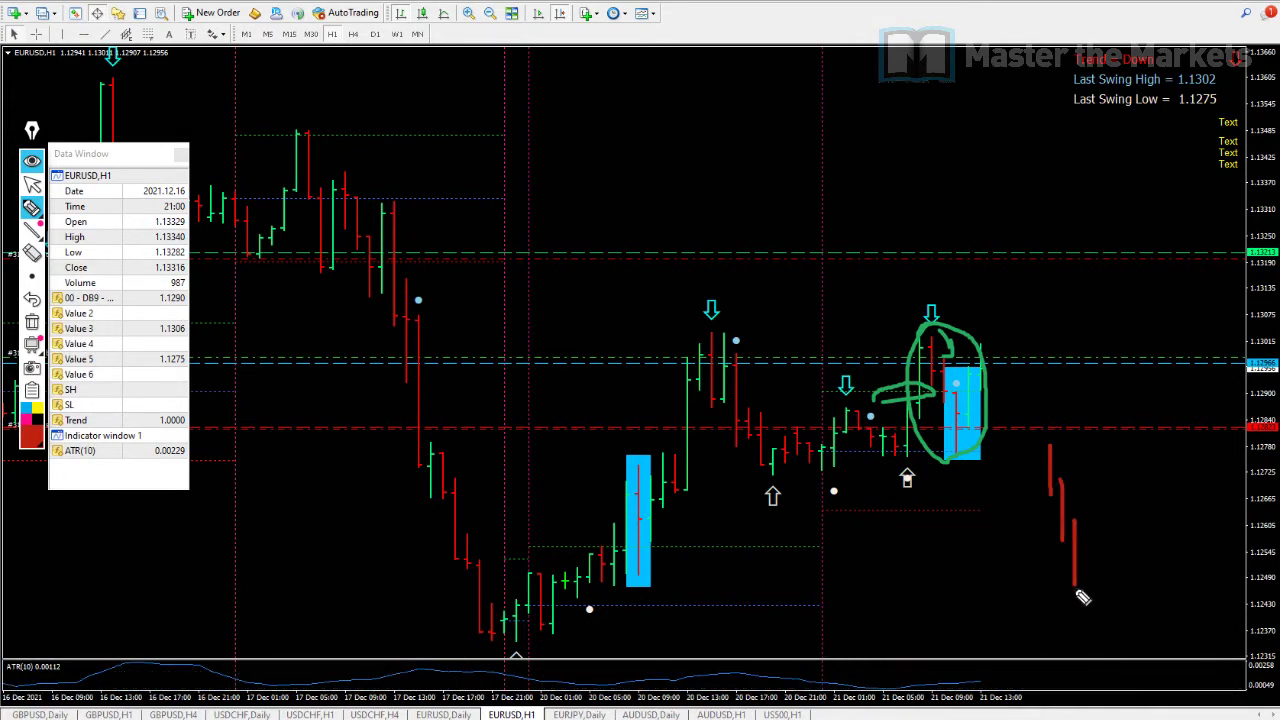
left_click(34, 442)
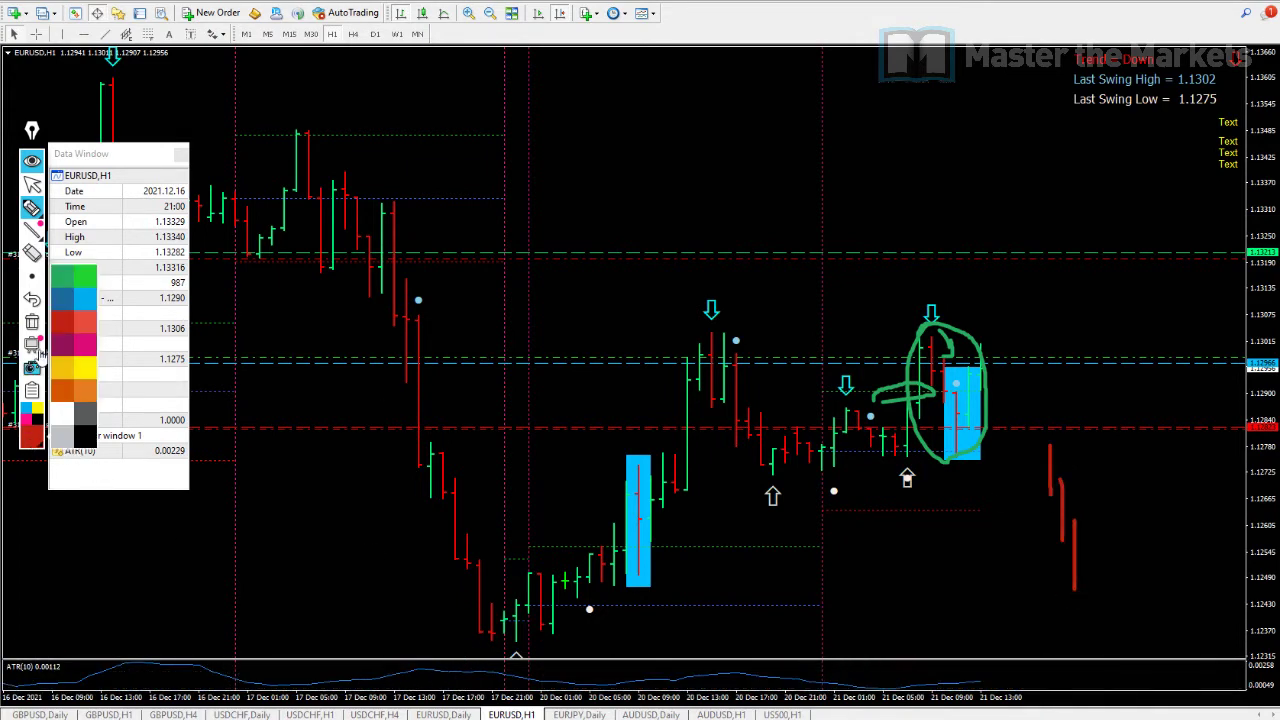
left_click(60, 295)
left_click_drag(1088, 552, 1086, 482)
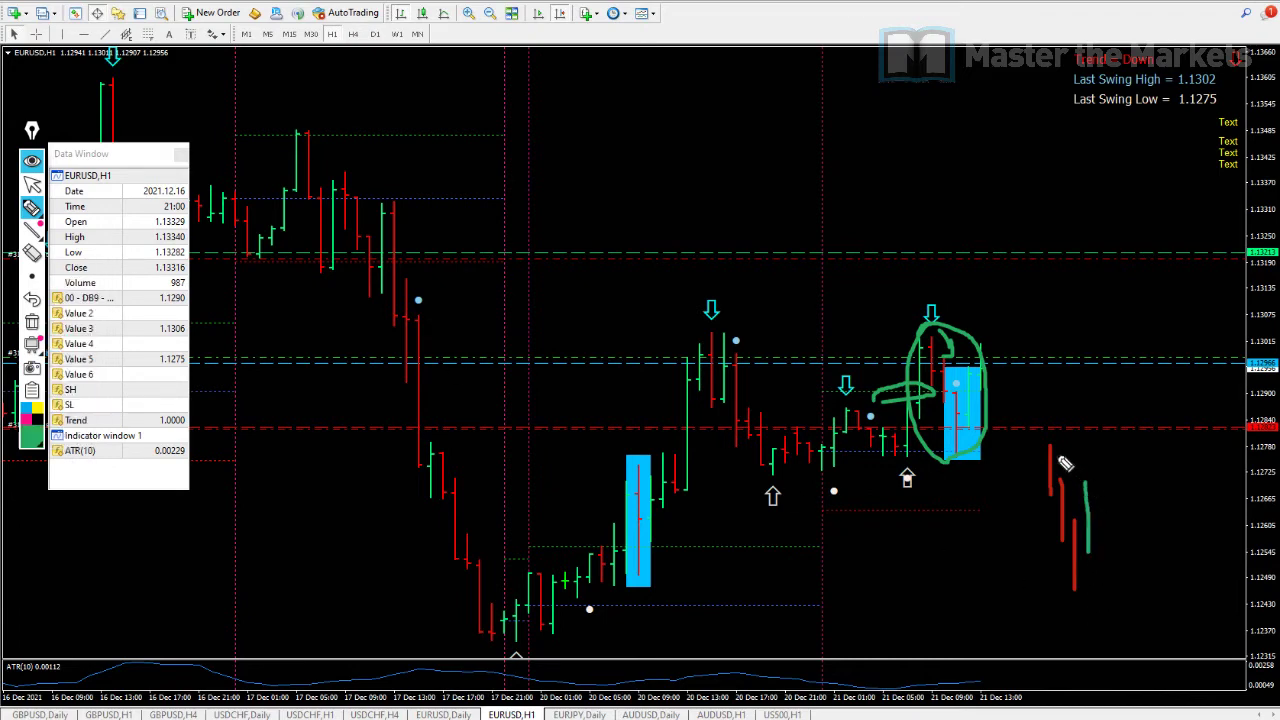
left_click_drag(1012, 436, 1092, 436)
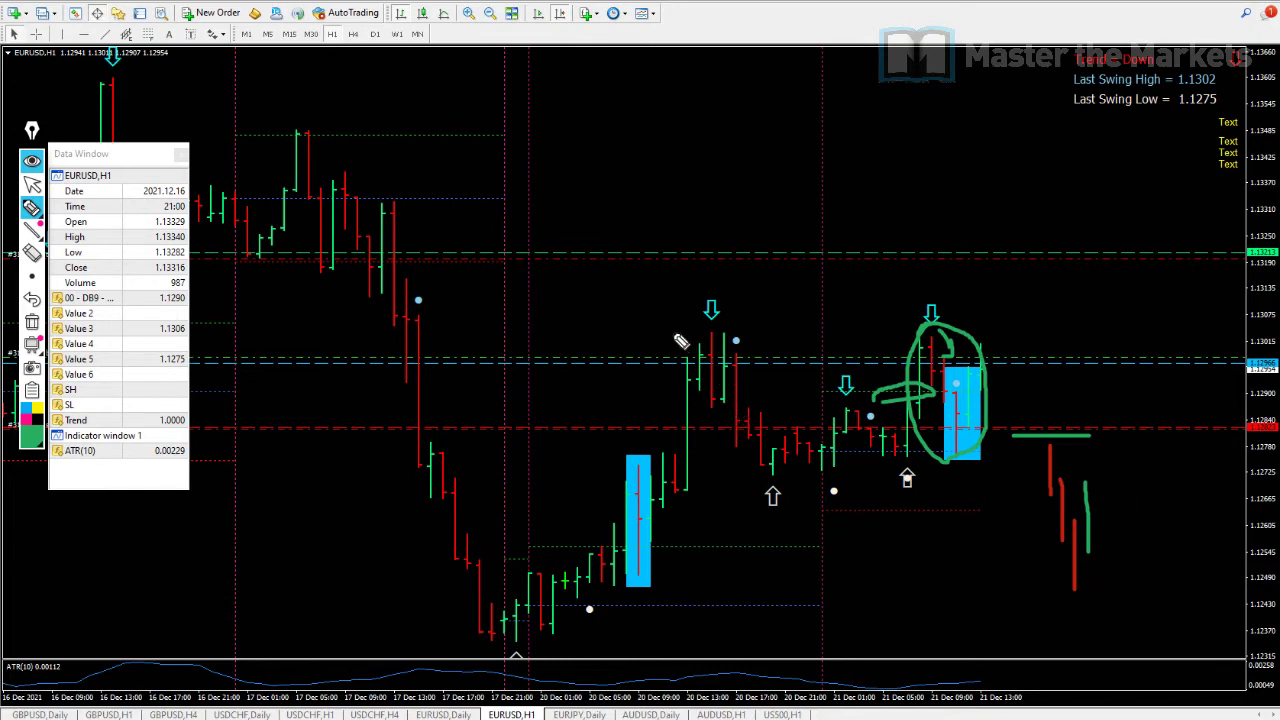
mouse_move(680, 337)
left_mouse_down()
mouse_move(803, 336)
mouse_move(686, 337)
mouse_move(745, 345)
left_mouse_up()
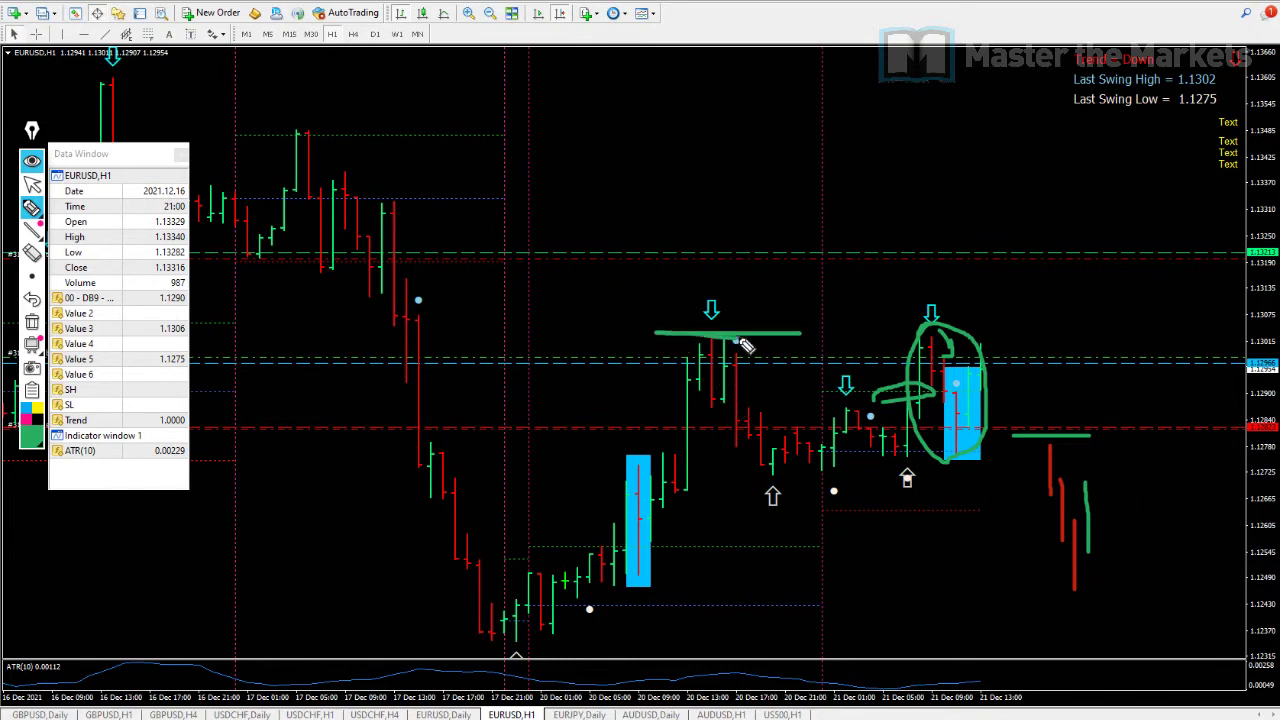
mouse_move(896, 126)
left_mouse_down()
mouse_move(834, 177)
mouse_move(878, 201)
left_mouse_up()
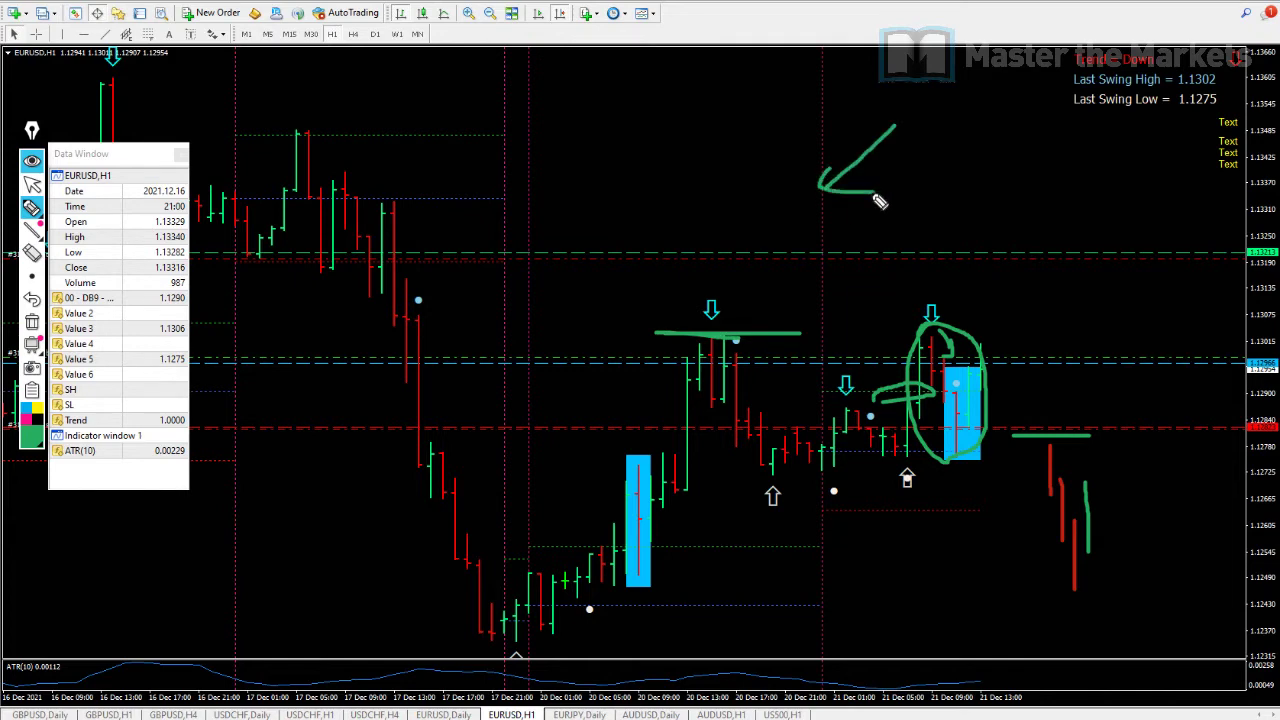
mouse_move(413, 152)
left_mouse_down()
mouse_move(535, 181)
mouse_move(508, 200)
left_mouse_up()
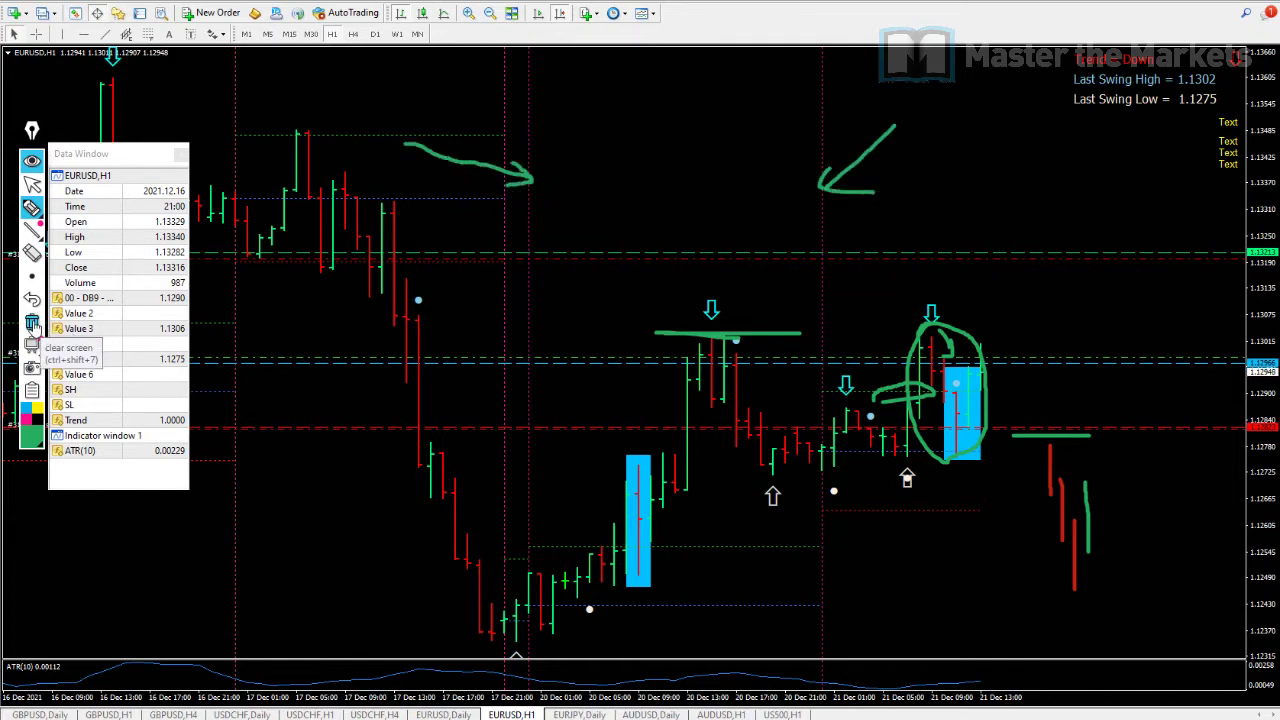
left_click(32, 183)
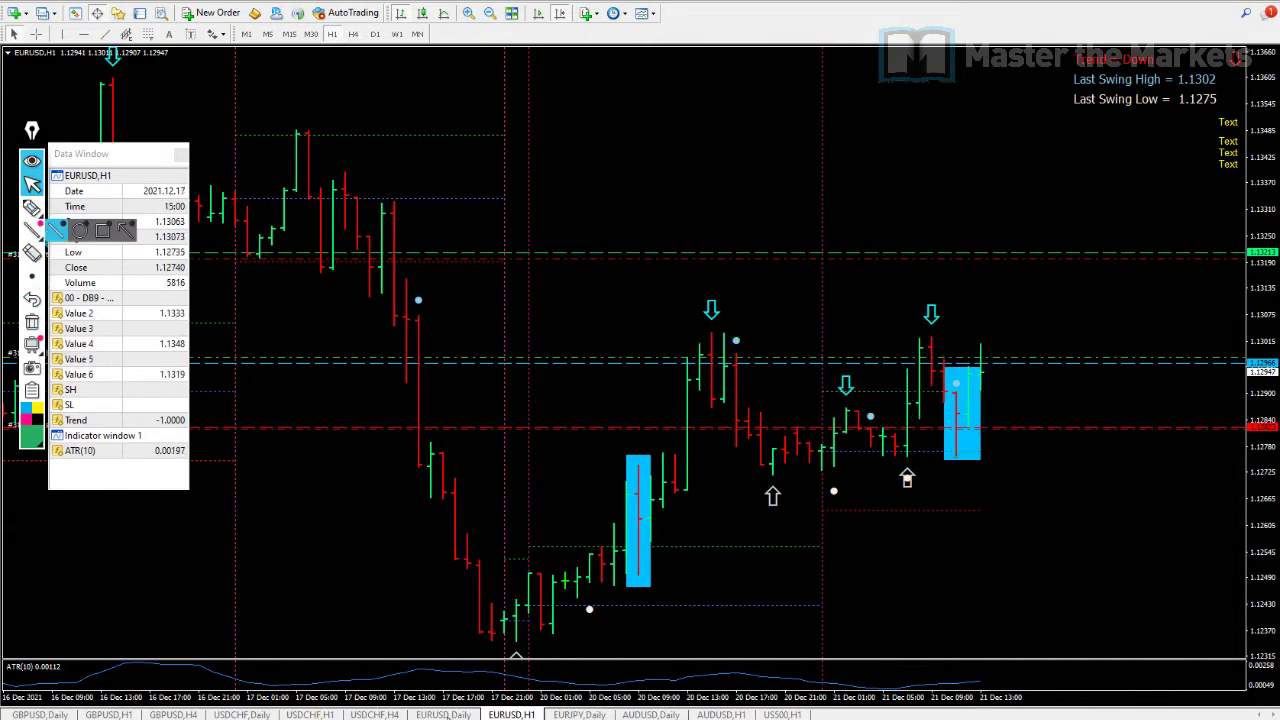
- On the EURUSD Daily chart, underline the chart title in green with the pen
key("ctrl+Tab")
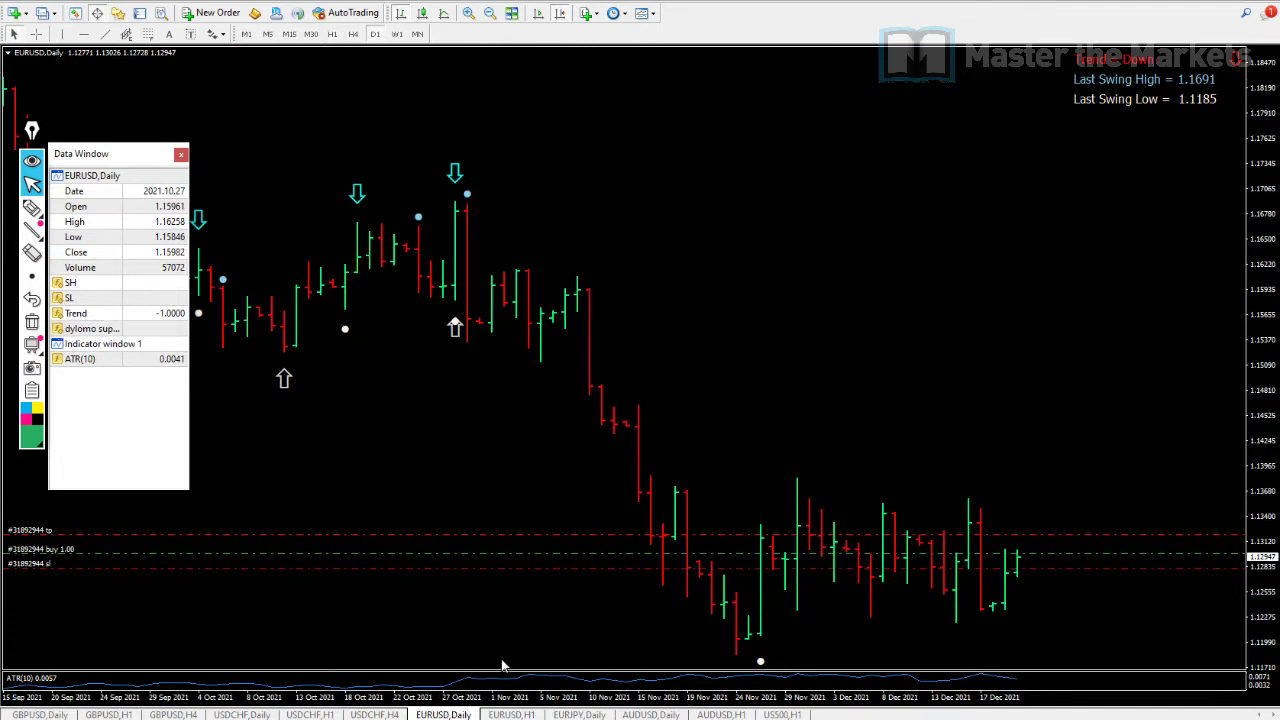
left_click(32, 207)
left_click_drag(10, 62, 115, 62)
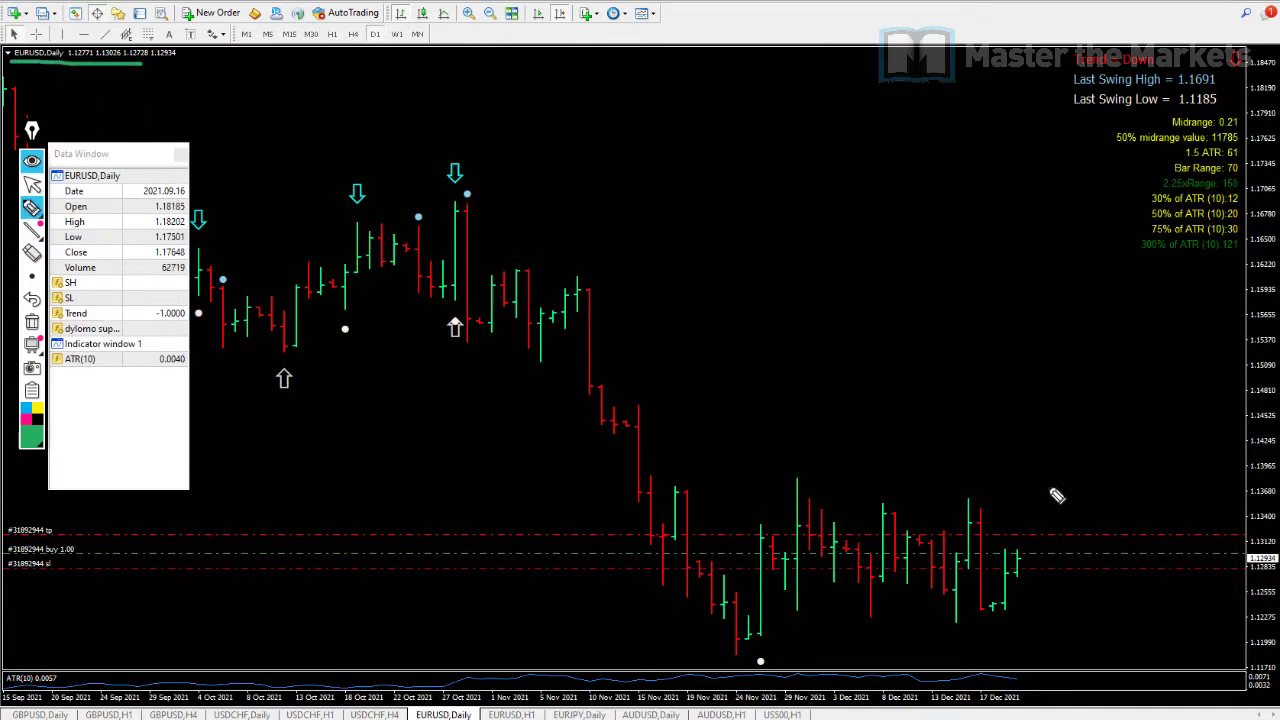
- Draw a green arrow and circle at the latest daily candles, then return to EURUSD H1
mouse_move(1043, 477)
left_mouse_down()
mouse_move(1061, 513)
mouse_move(1033, 562)
left_mouse_up()
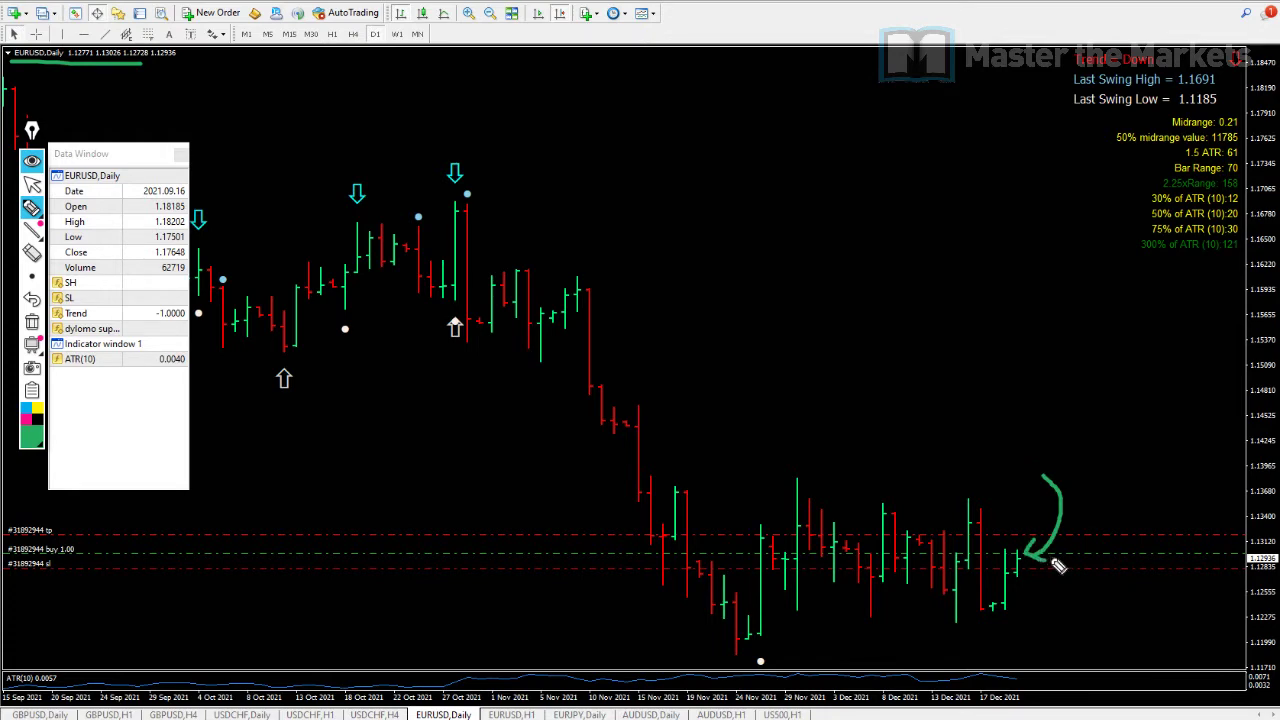
mouse_move(1032, 545)
left_mouse_down()
mouse_move(1012, 570)
mouse_move(1034, 591)
mouse_move(1038, 553)
left_mouse_up()
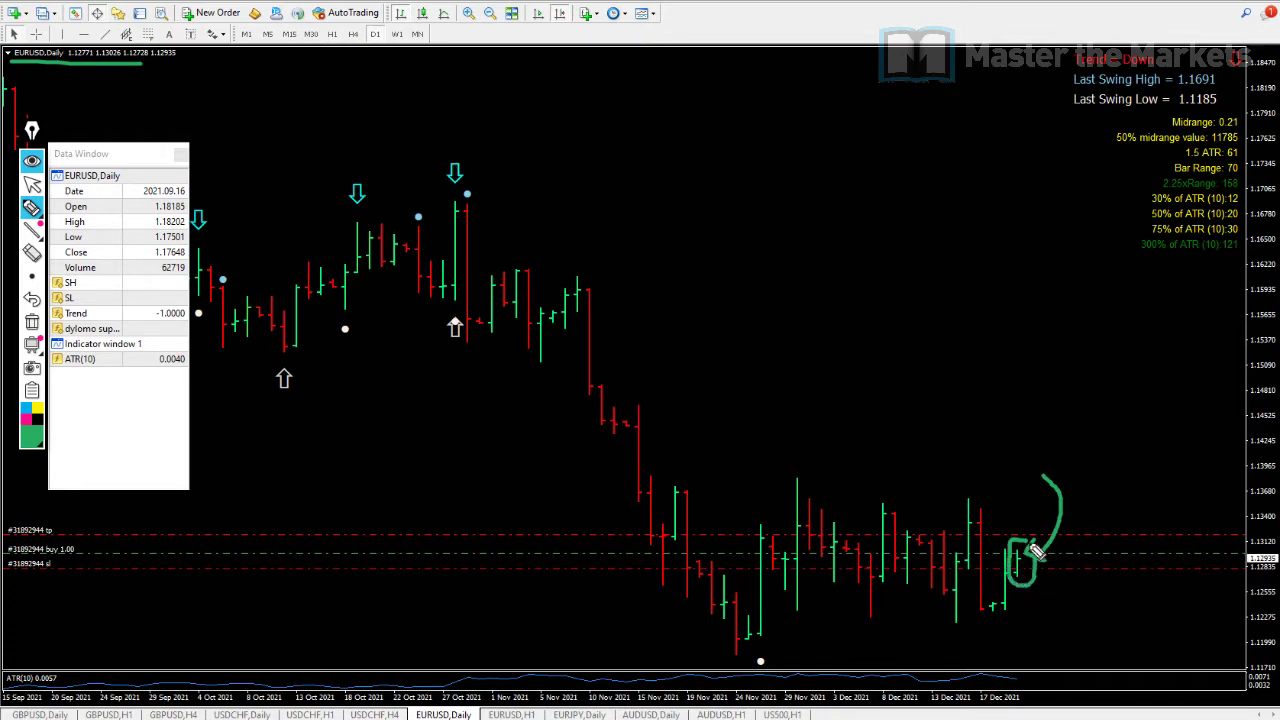
left_click(32, 183)
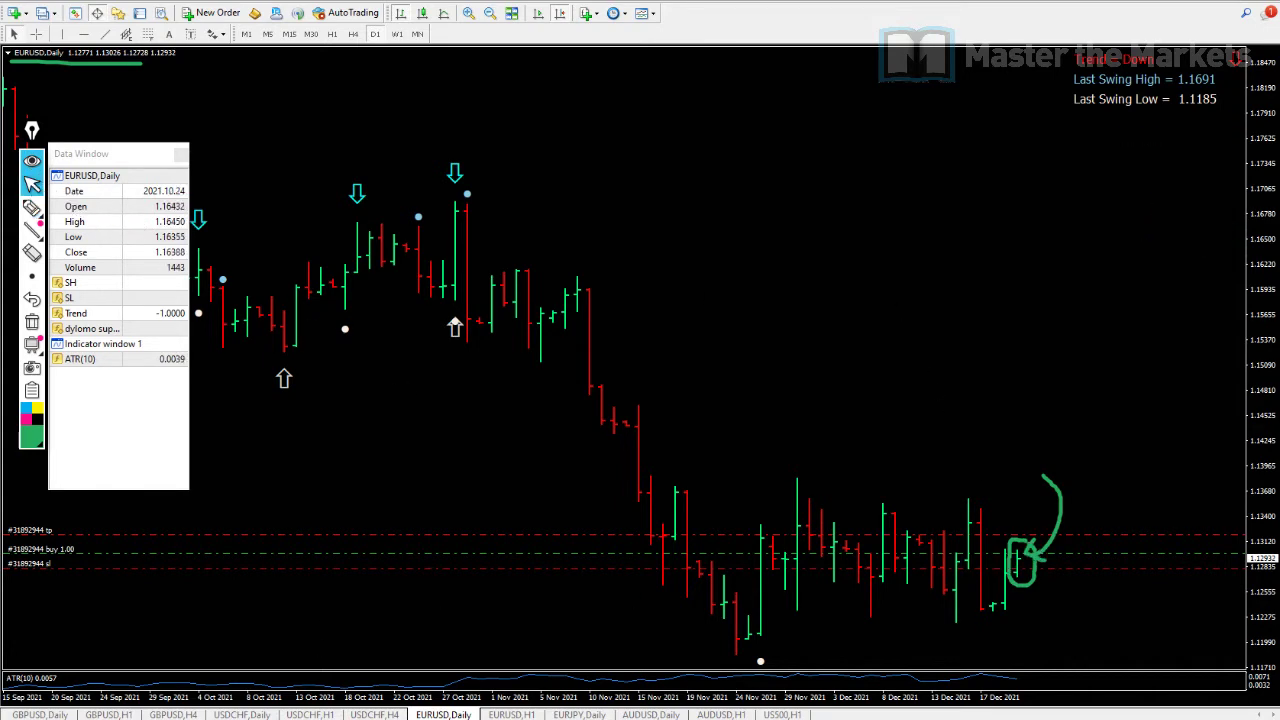
left_click(512, 714)
- Underline the EURUSD H1 title in green and sketch a green arrow and stroke above
left_click(32, 207)
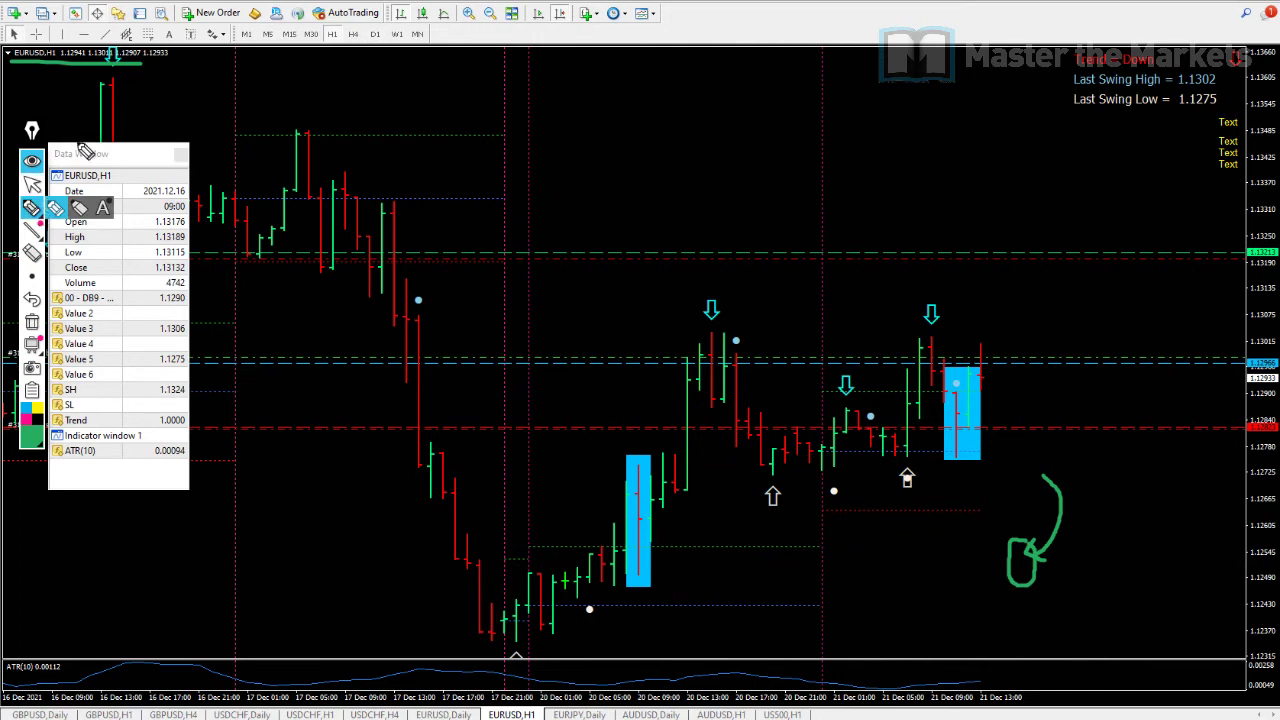
left_click_drag(28, 68, 140, 66)
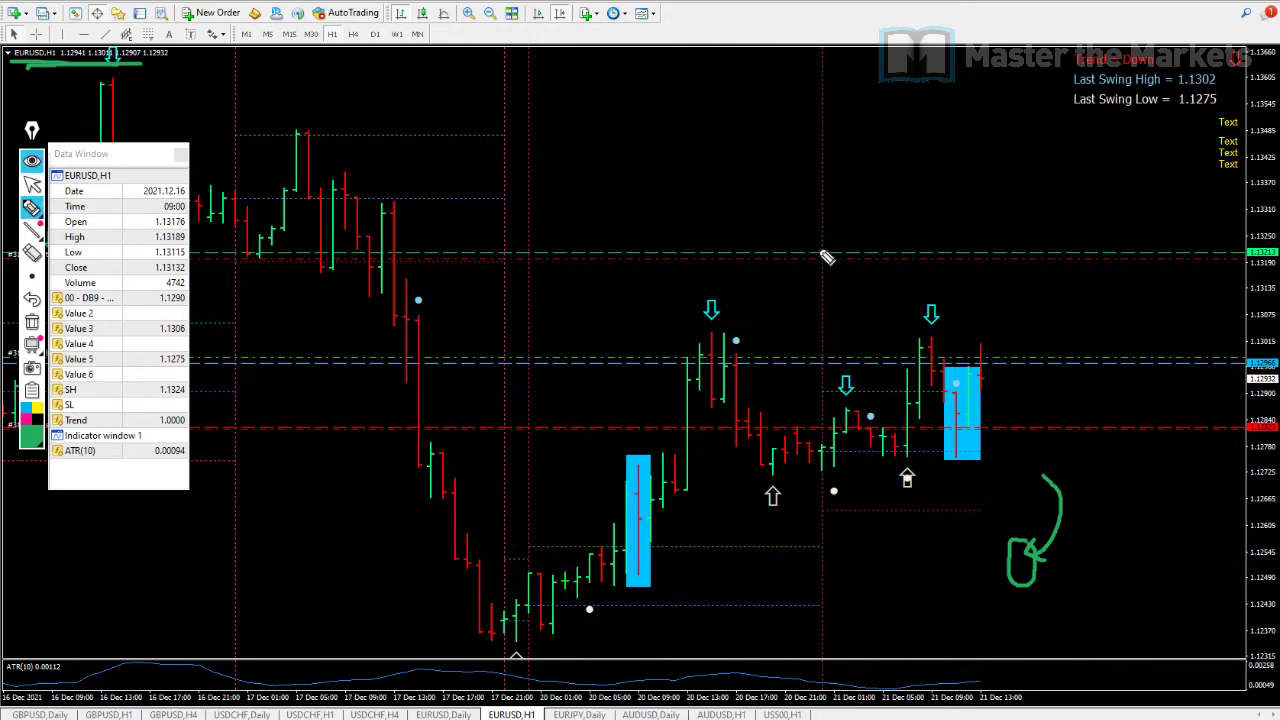
mouse_move(878, 82)
left_mouse_down()
mouse_move(834, 150)
mouse_move(855, 155)
left_mouse_up()
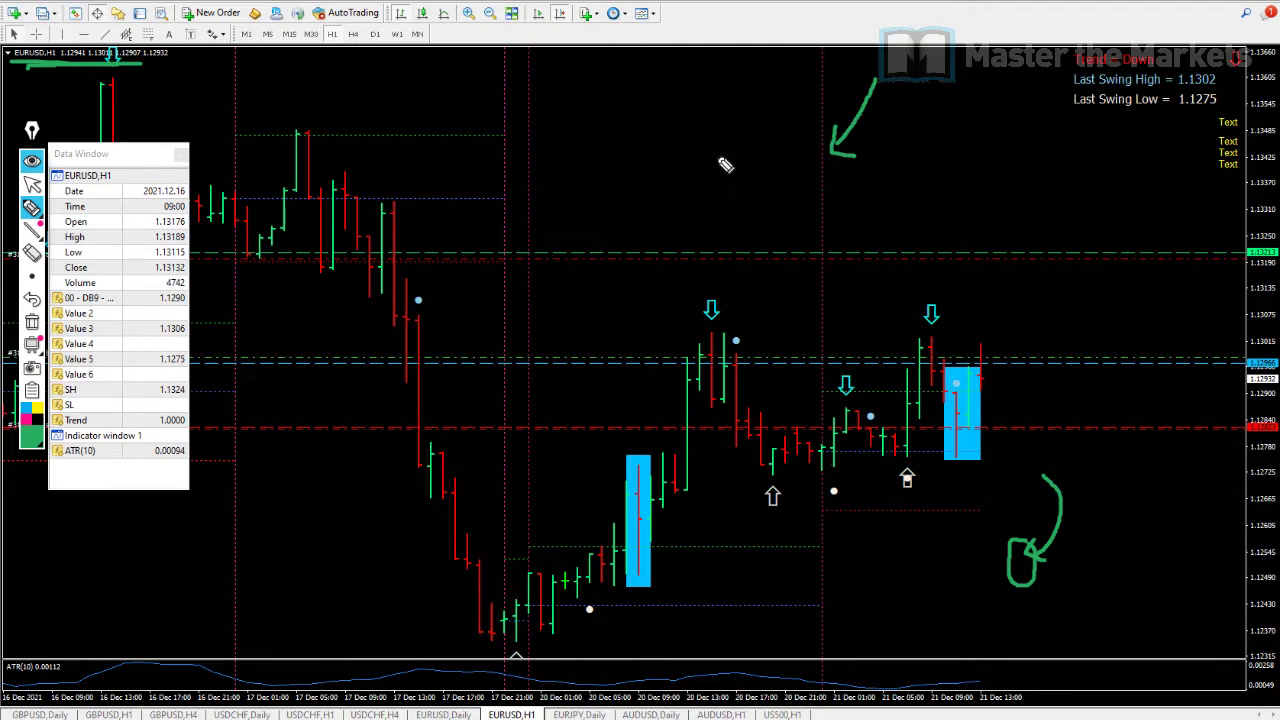
mouse_move(717, 153)
left_mouse_down()
mouse_move(717, 200)
mouse_move(729, 167)
mouse_move(800, 178)
mouse_move(790, 187)
left_mouse_up()
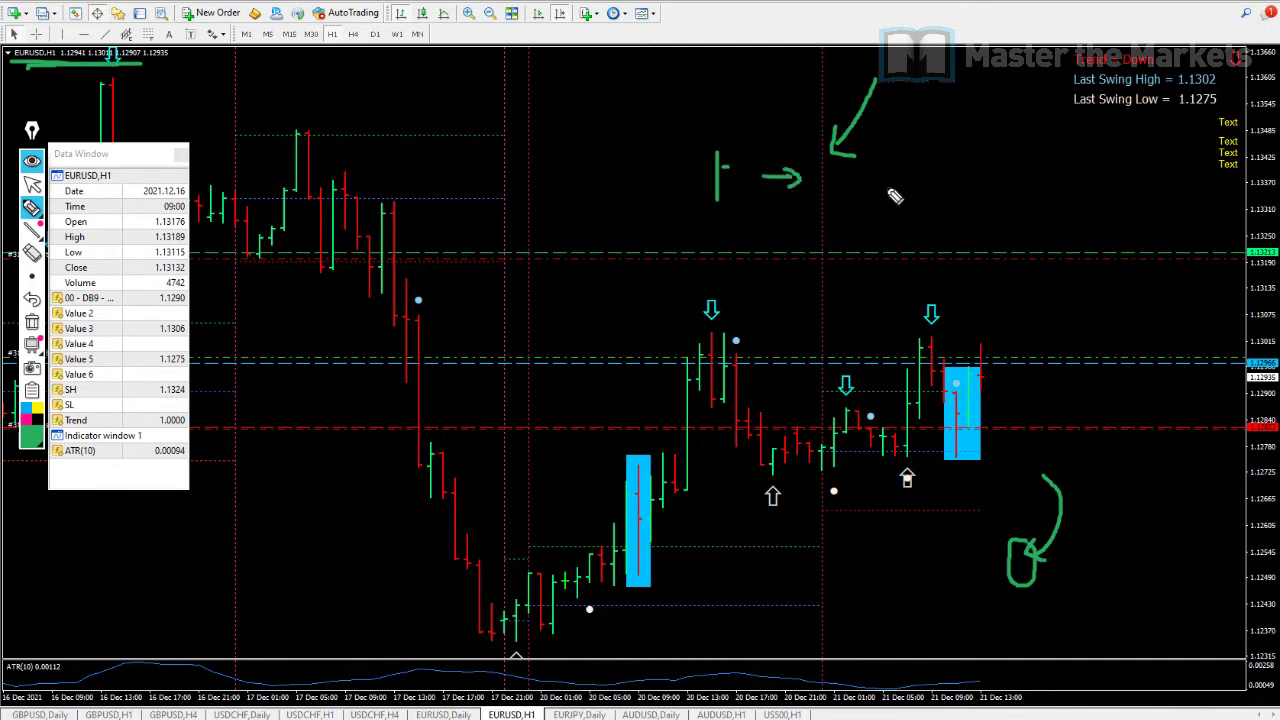
- Sketch more green ticks, arrows and bars, then wipe all pen markings off the chart
mouse_move(873, 228)
left_mouse_down()
mouse_move(873, 172)
mouse_move(899, 120)
mouse_move(917, 215)
mouse_move(946, 178)
left_mouse_up()
mouse_move(962, 190)
left_mouse_down()
mouse_move(967, 207)
mouse_move(975, 142)
mouse_move(983, 182)
mouse_move(1014, 197)
left_mouse_up()
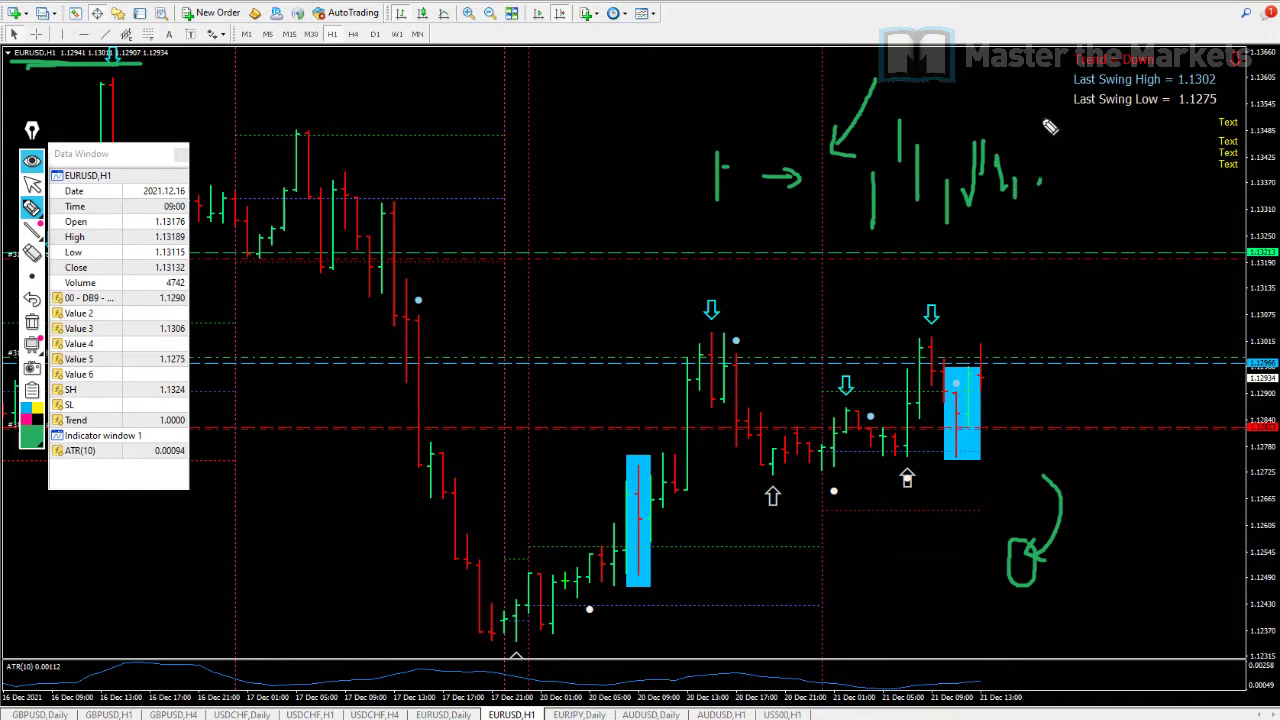
left_click_drag(1041, 105, 1041, 182)
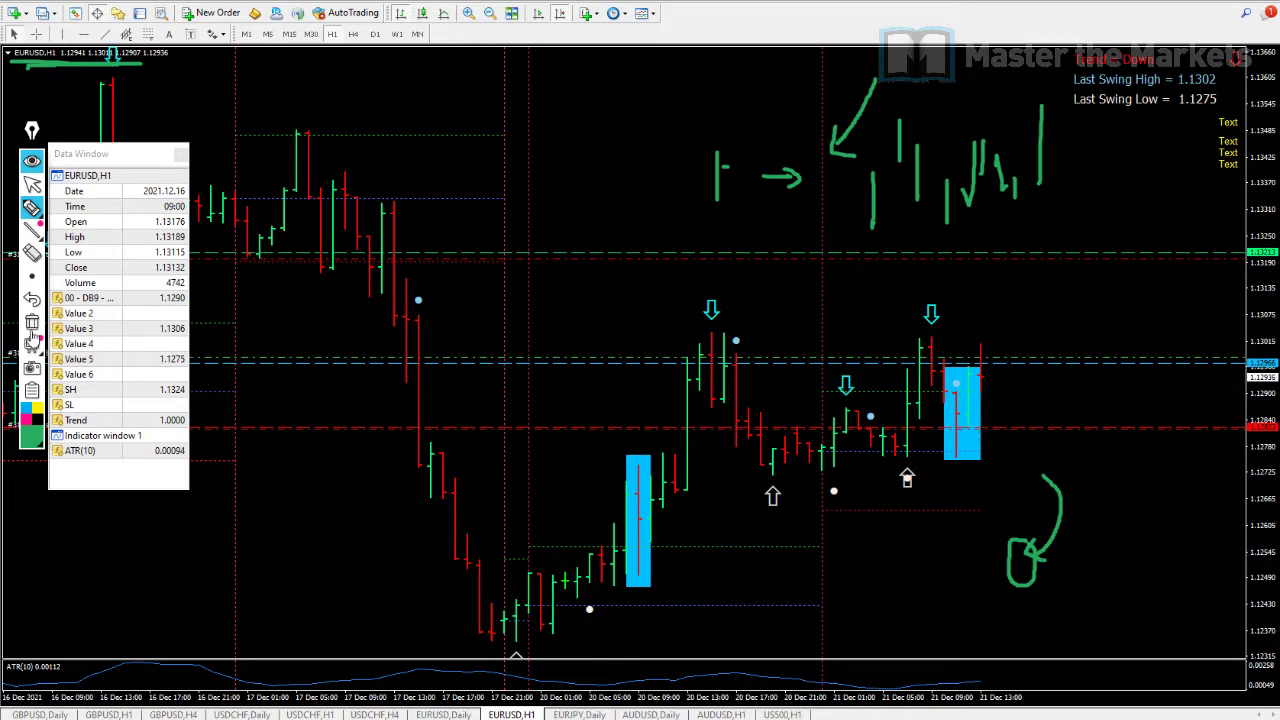
left_click(32, 325)
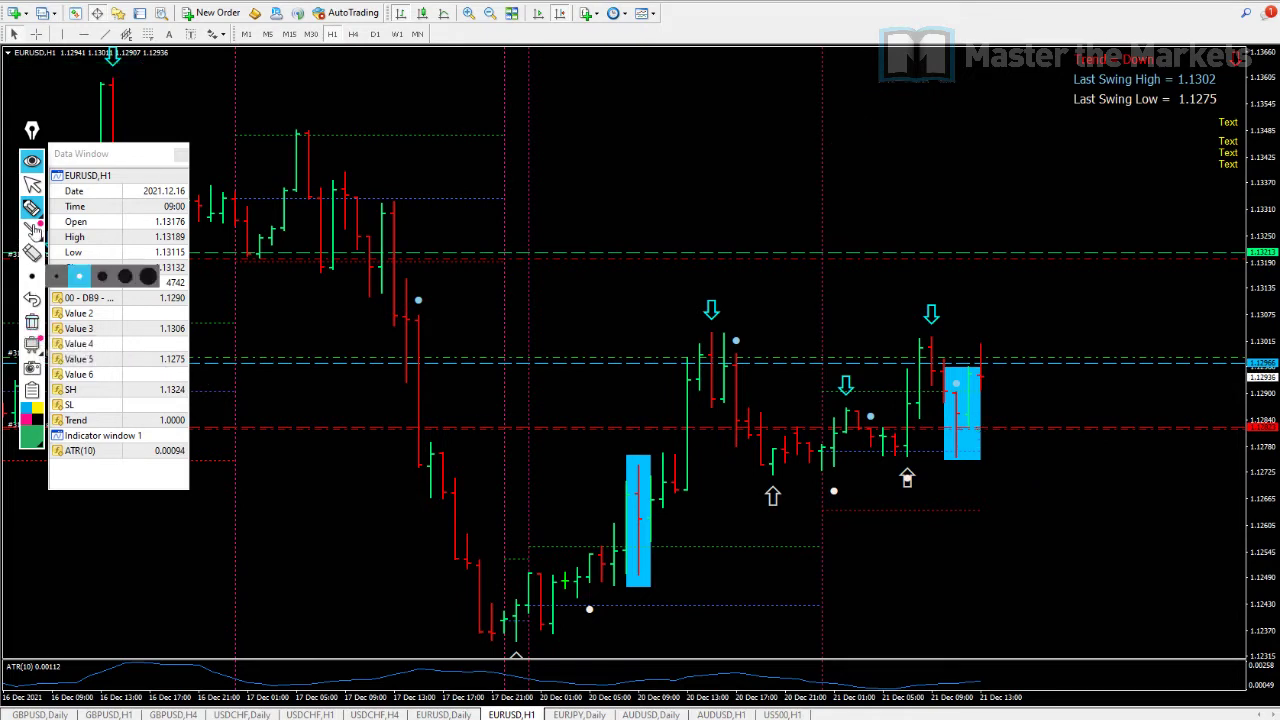
left_click(32, 183)
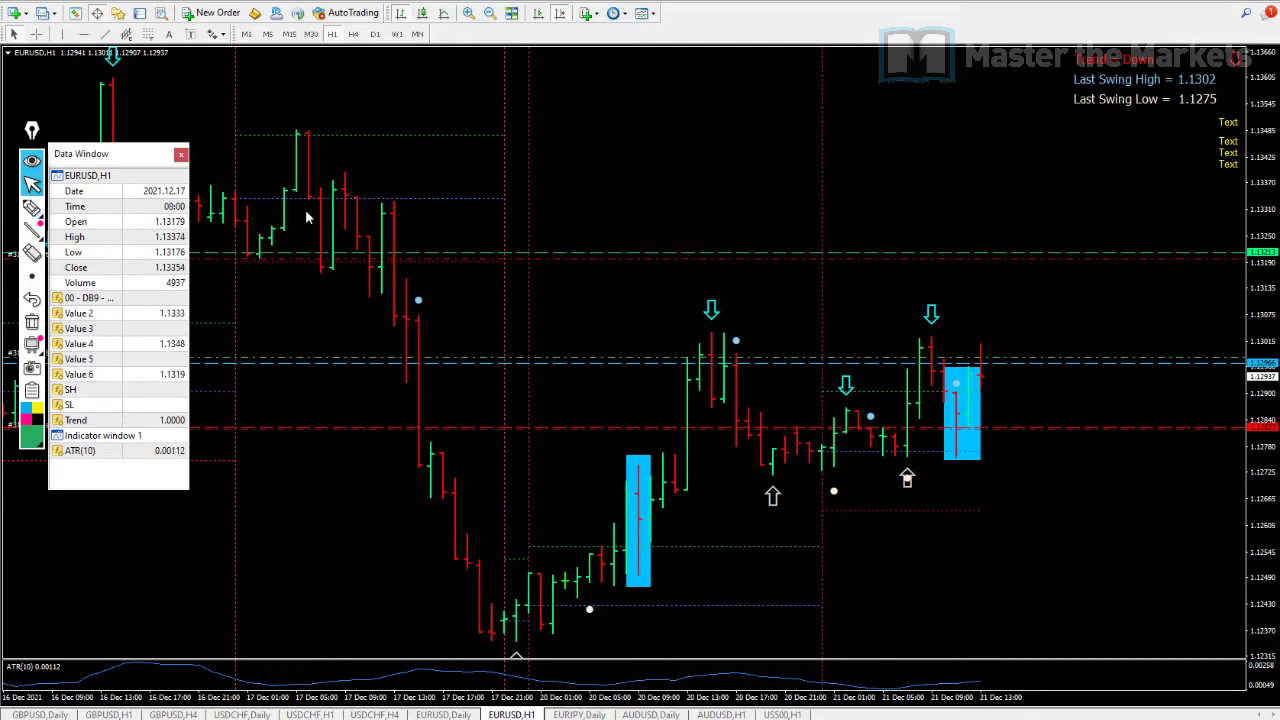
left_click(32, 207)
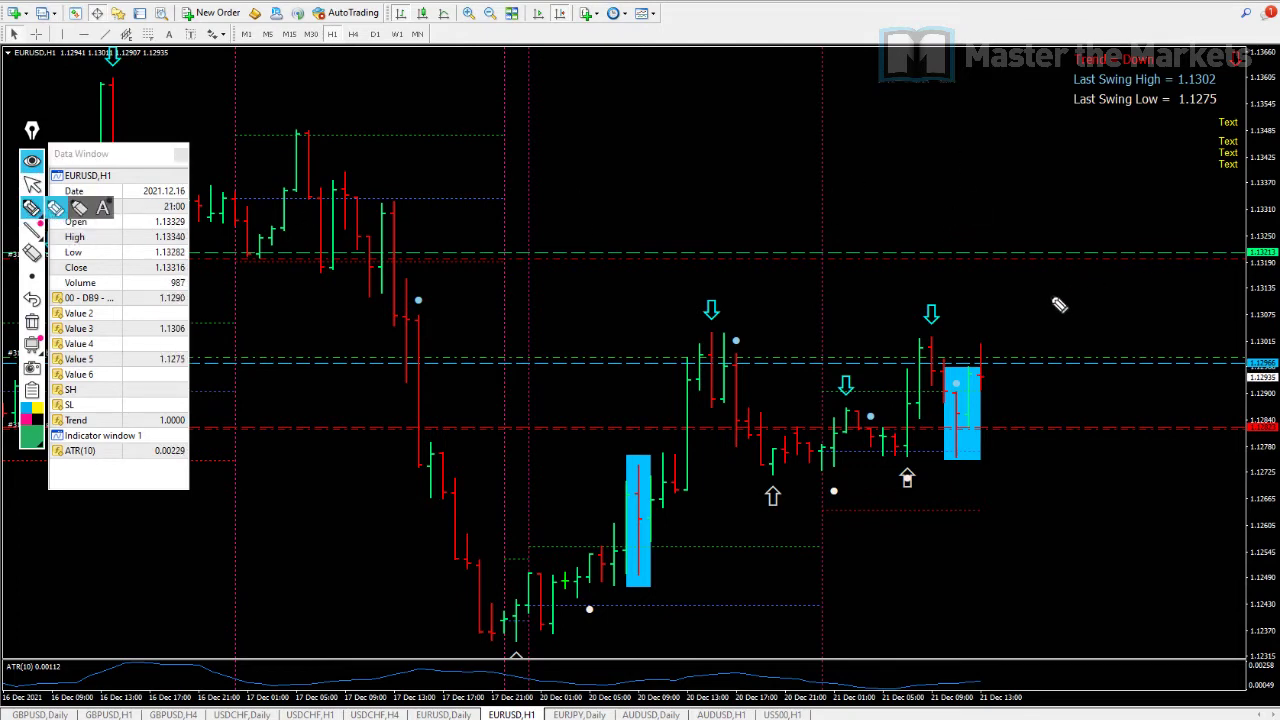
mouse_move(980, 203)
left_mouse_down()
mouse_move(993, 205)
mouse_move(988, 118)
mouse_move(975, 188)
mouse_move(995, 205)
mouse_move(1005, 135)
left_mouse_up()
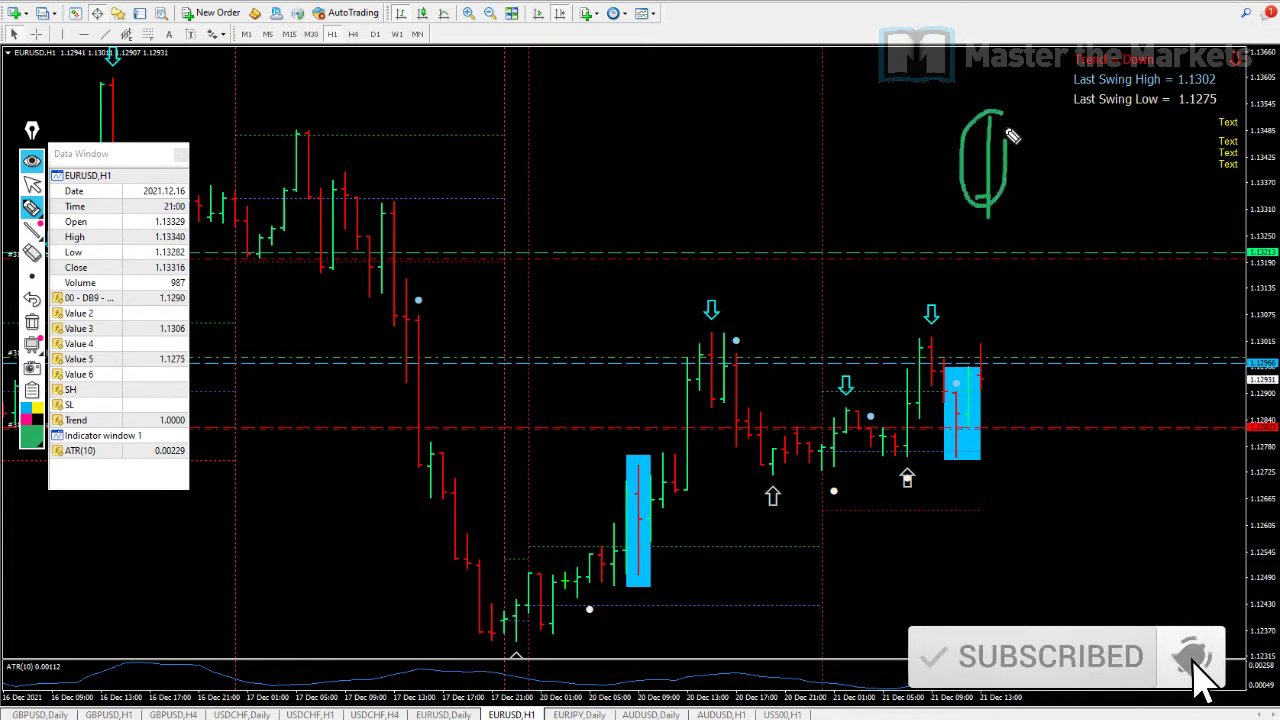
mouse_move(993, 322)
left_mouse_down()
mouse_move(908, 337)
mouse_move(1009, 497)
mouse_move(1009, 314)
mouse_move(979, 317)
left_mouse_up()
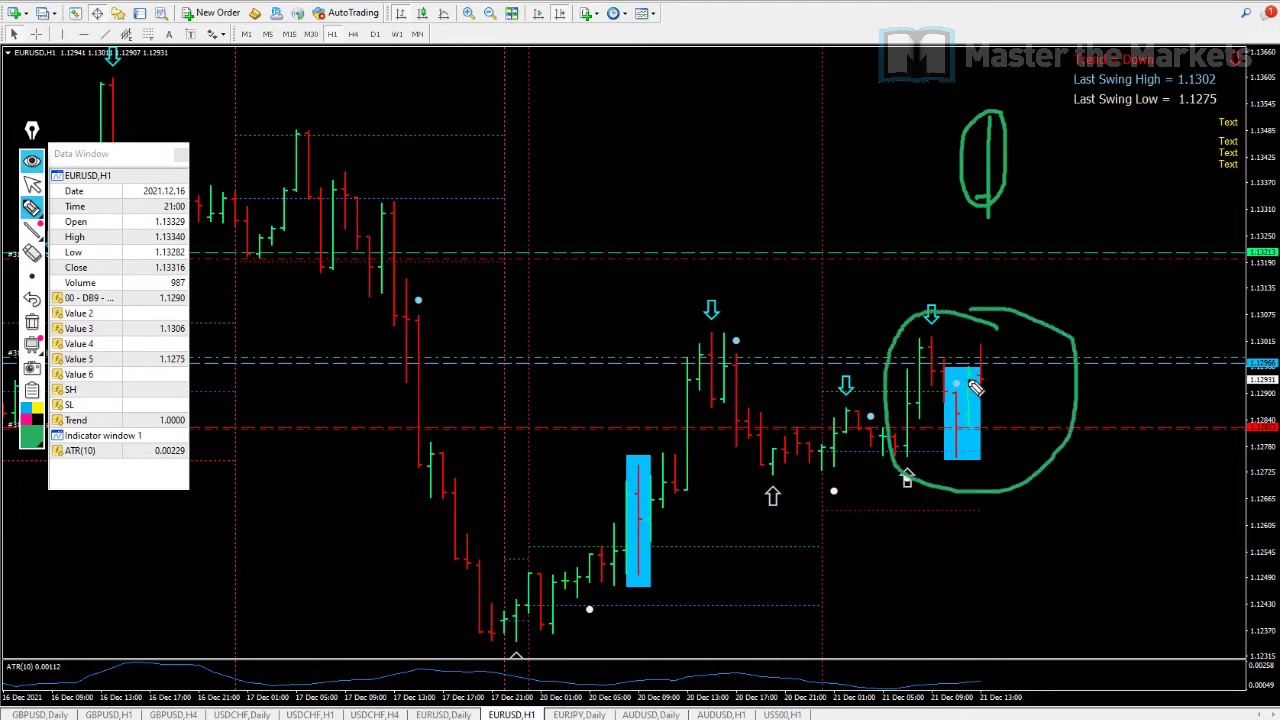
left_click_drag(965, 377, 998, 370)
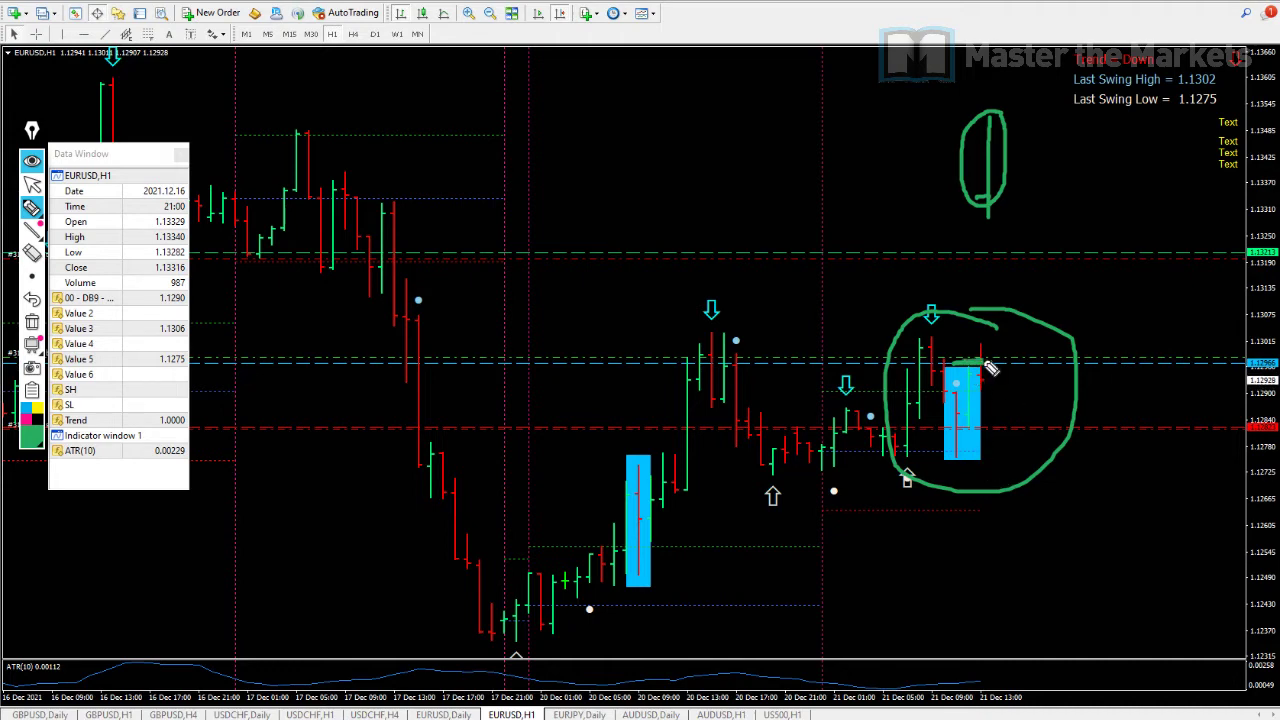
left_click_drag(956, 428, 1016, 432)
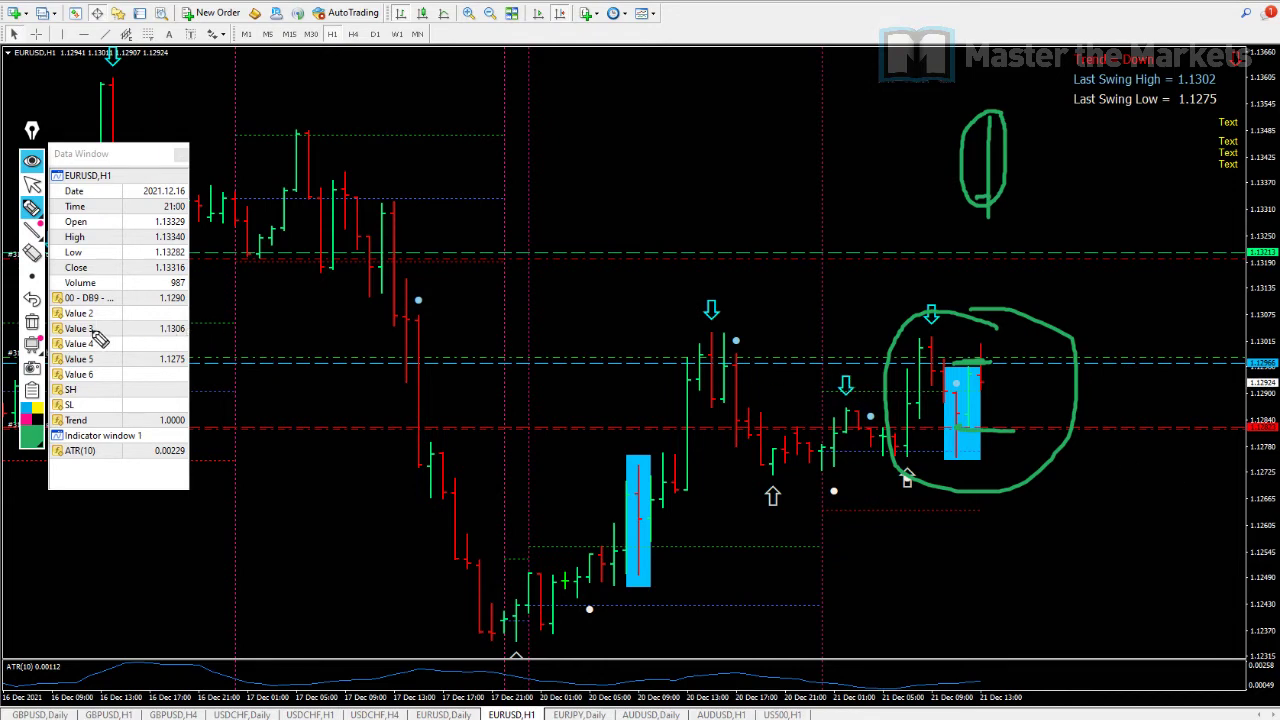
left_click(32, 321)
left_click(32, 183)
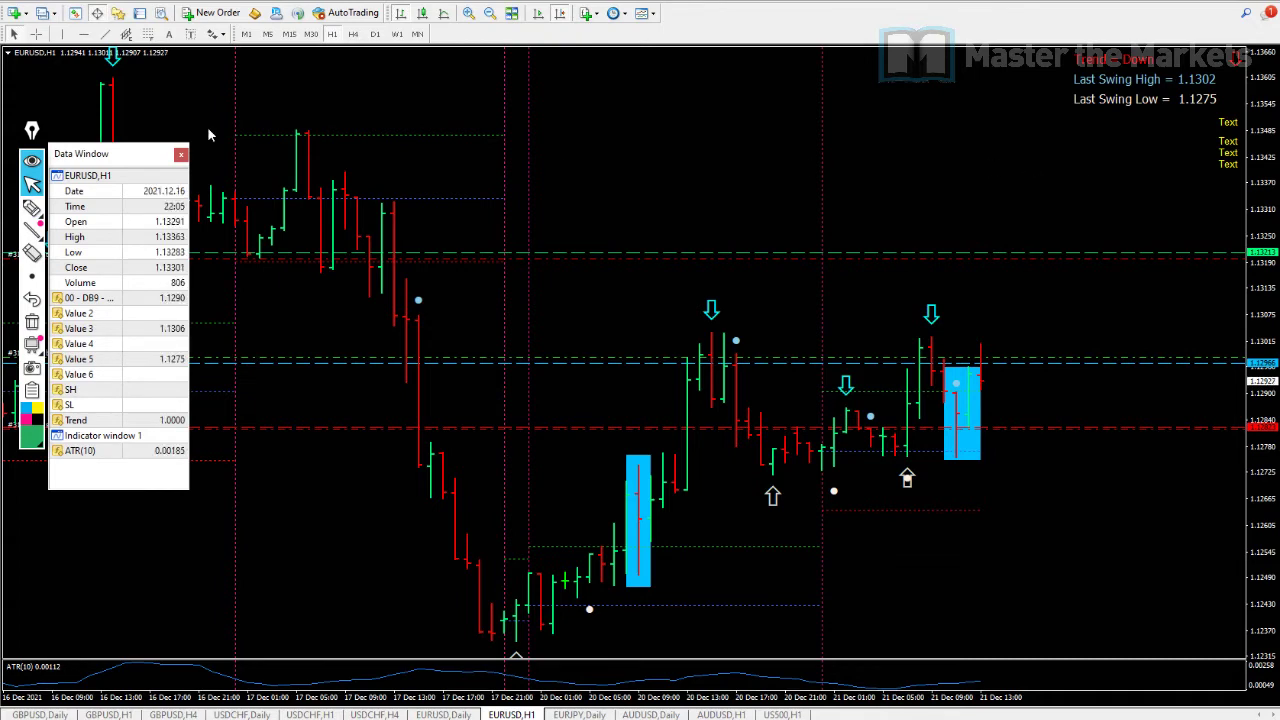
left_click(139, 14)
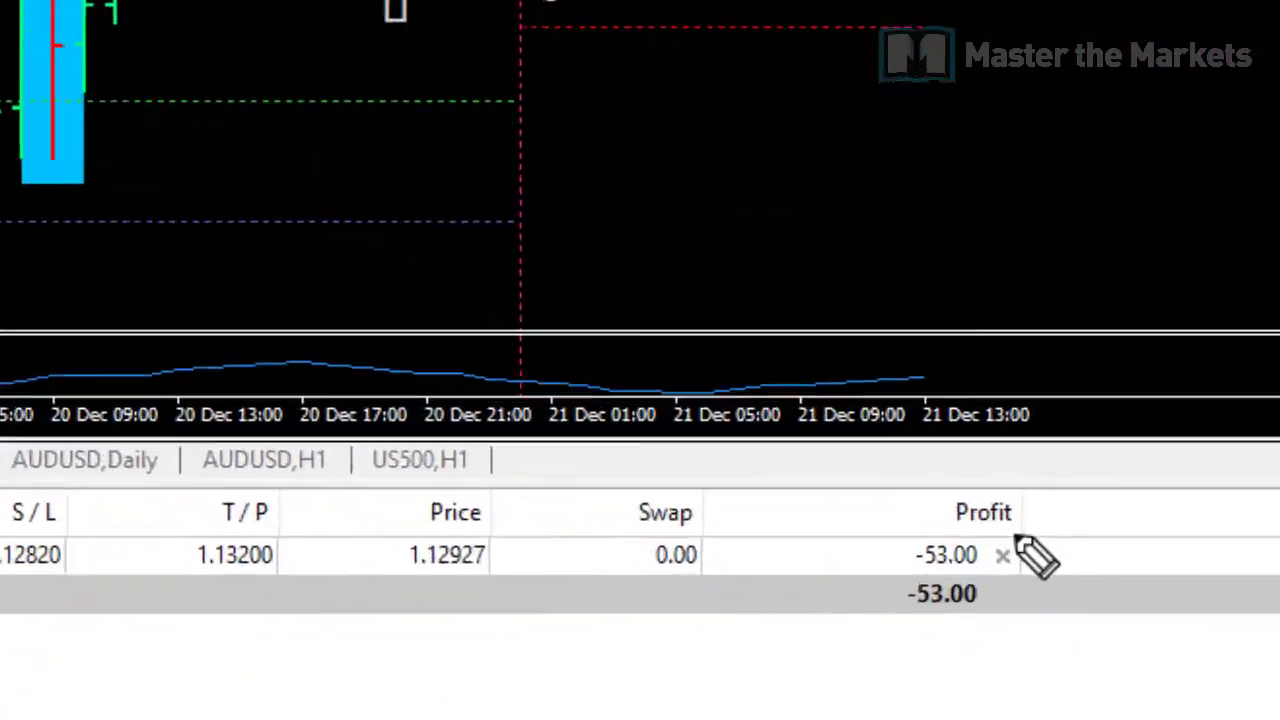
mouse_move(962, 480)
left_mouse_down()
mouse_move(792, 614)
mouse_move(988, 668)
mouse_move(1058, 506)
left_mouse_up()
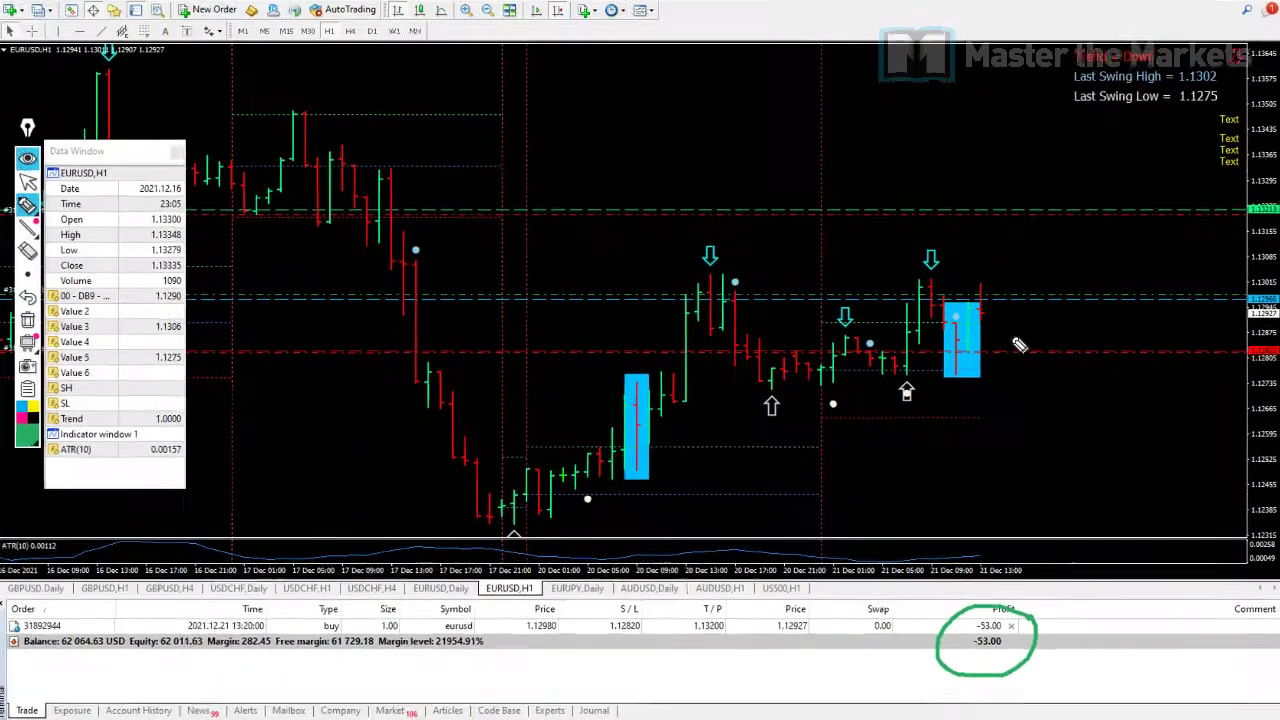
mouse_move(1018, 345)
left_mouse_down()
mouse_move(1016, 382)
mouse_move(1024, 346)
left_mouse_up()
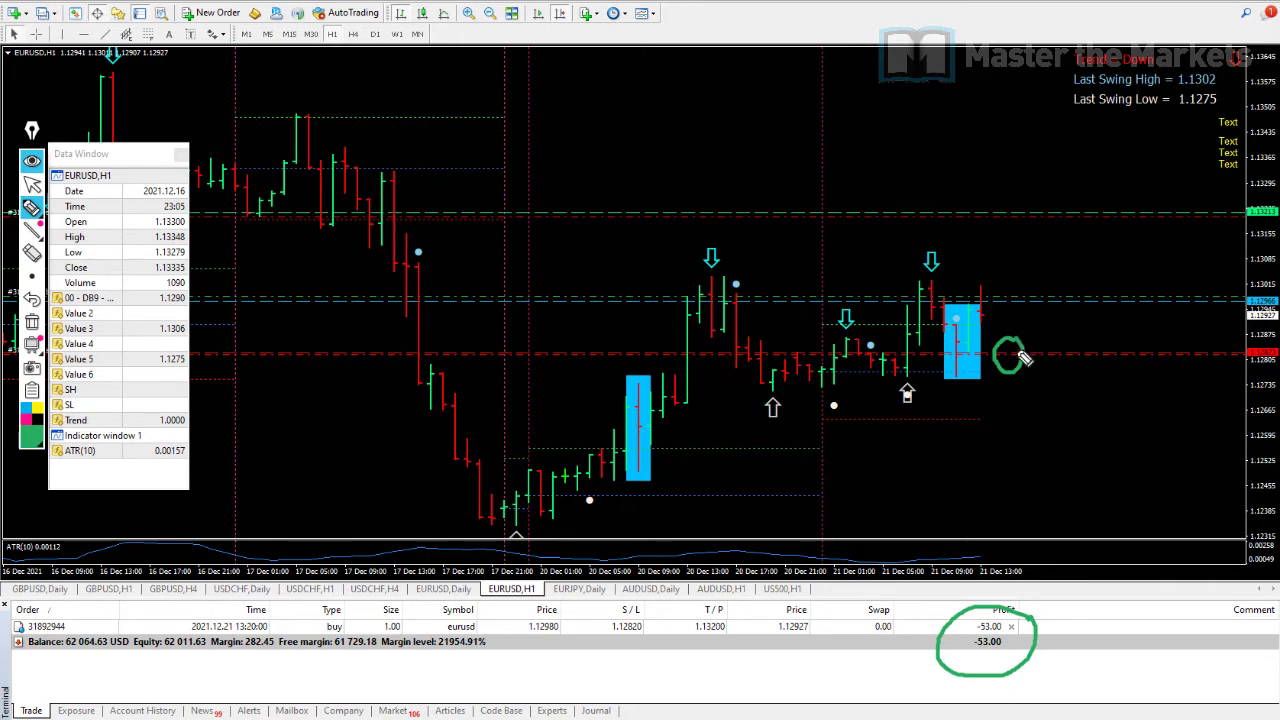
left_click(32, 321)
left_click(32, 183)
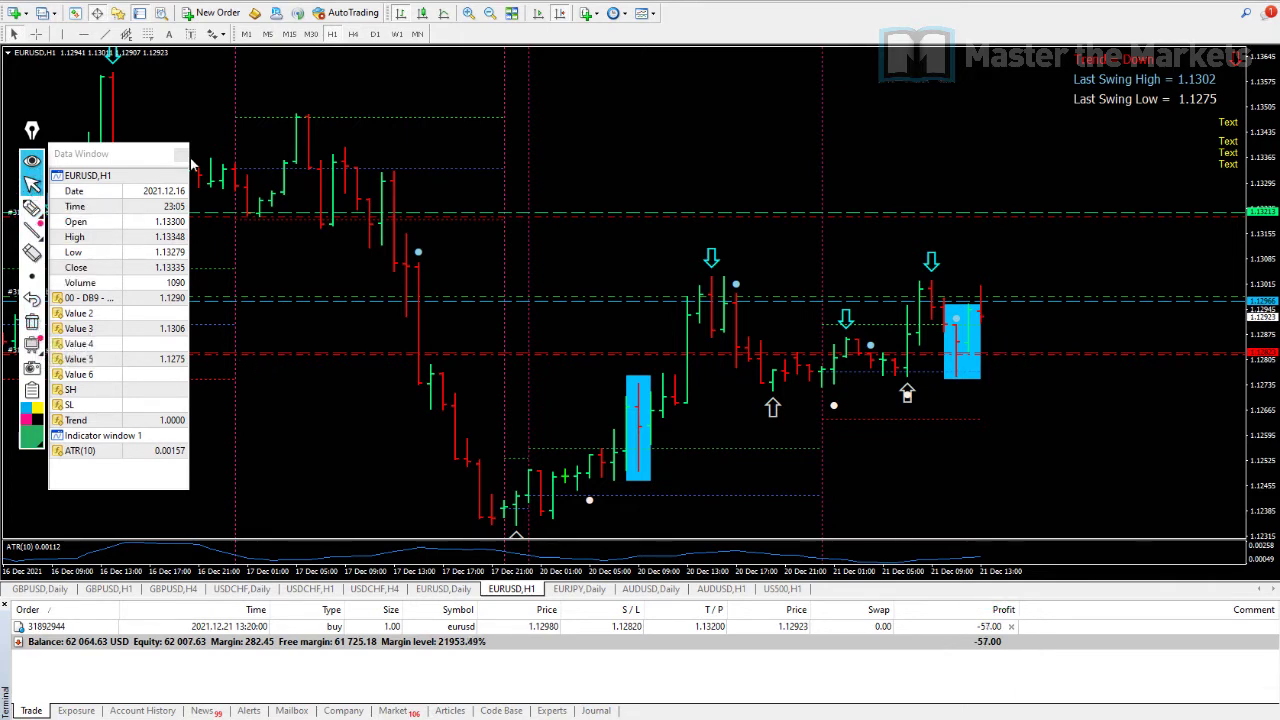
left_click(141, 13)
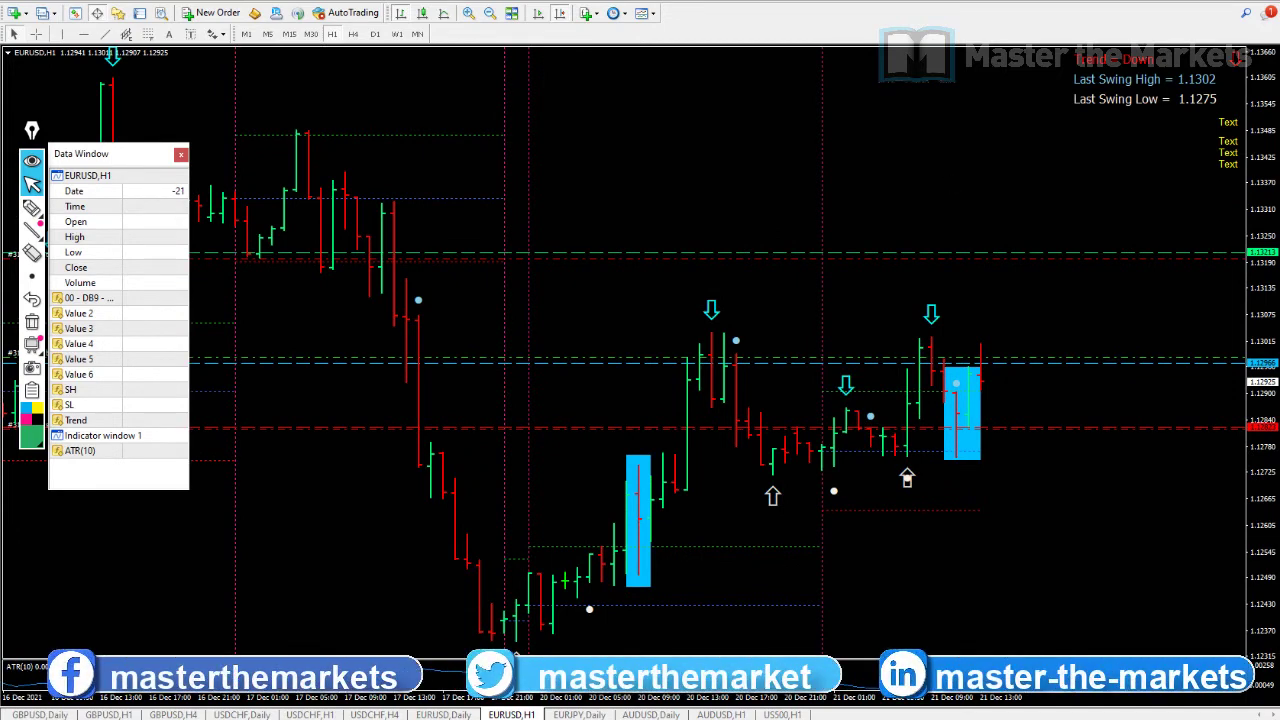
- Sketch and erase two green arrows by the box, then raise the stop-loss line to about 1.1288
left_click_drag(706, 278, 963, 278)
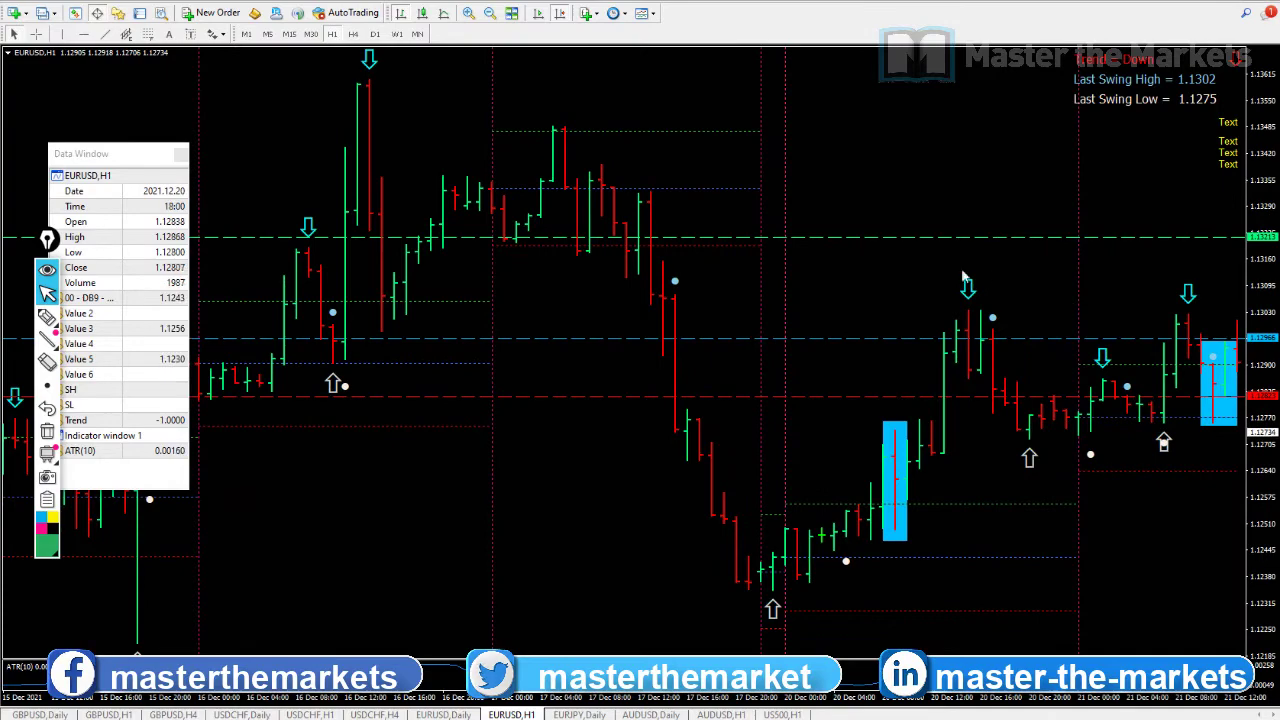
mouse_move(48, 318)
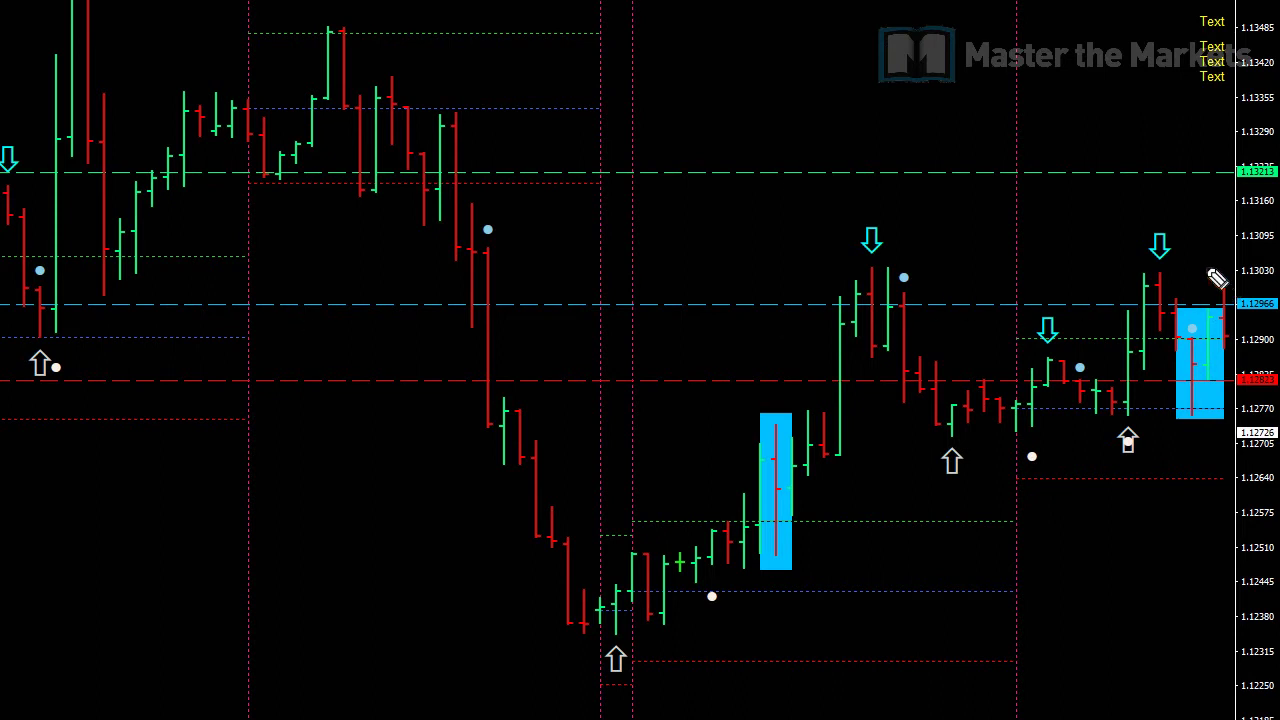
left_click_drag(1178, 254, 1192, 293)
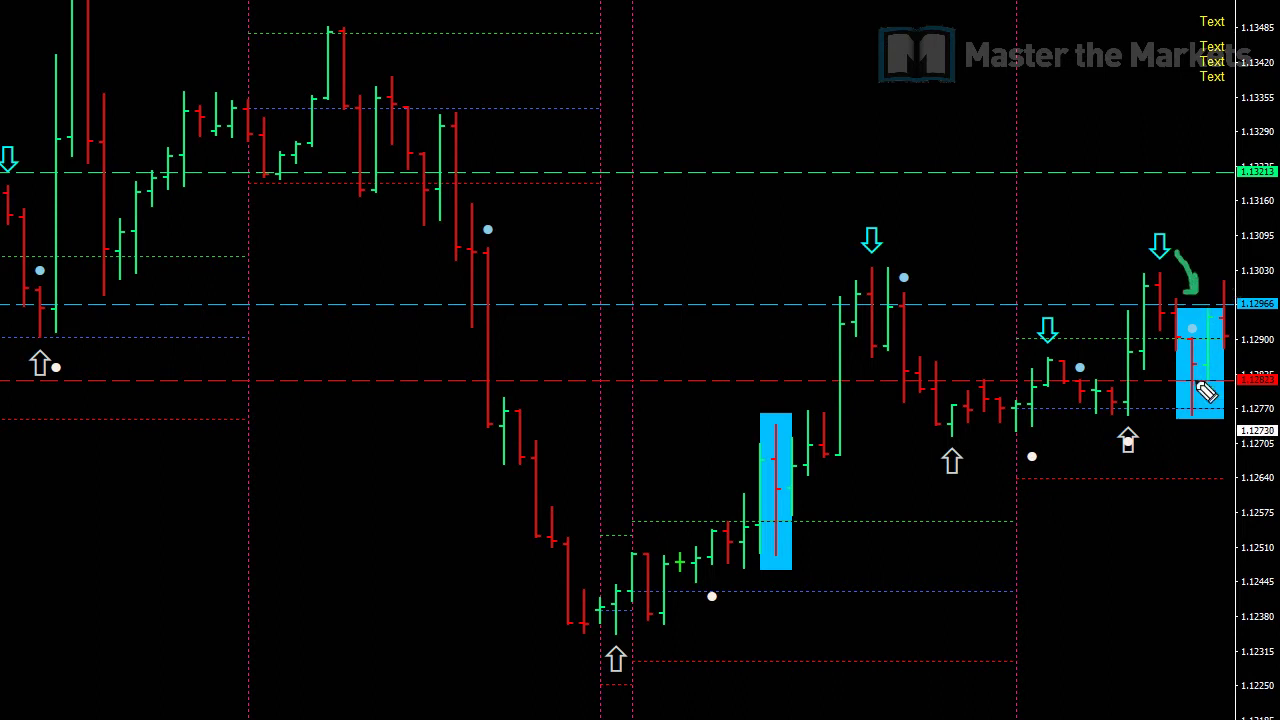
left_click_drag(1190, 430, 1214, 400)
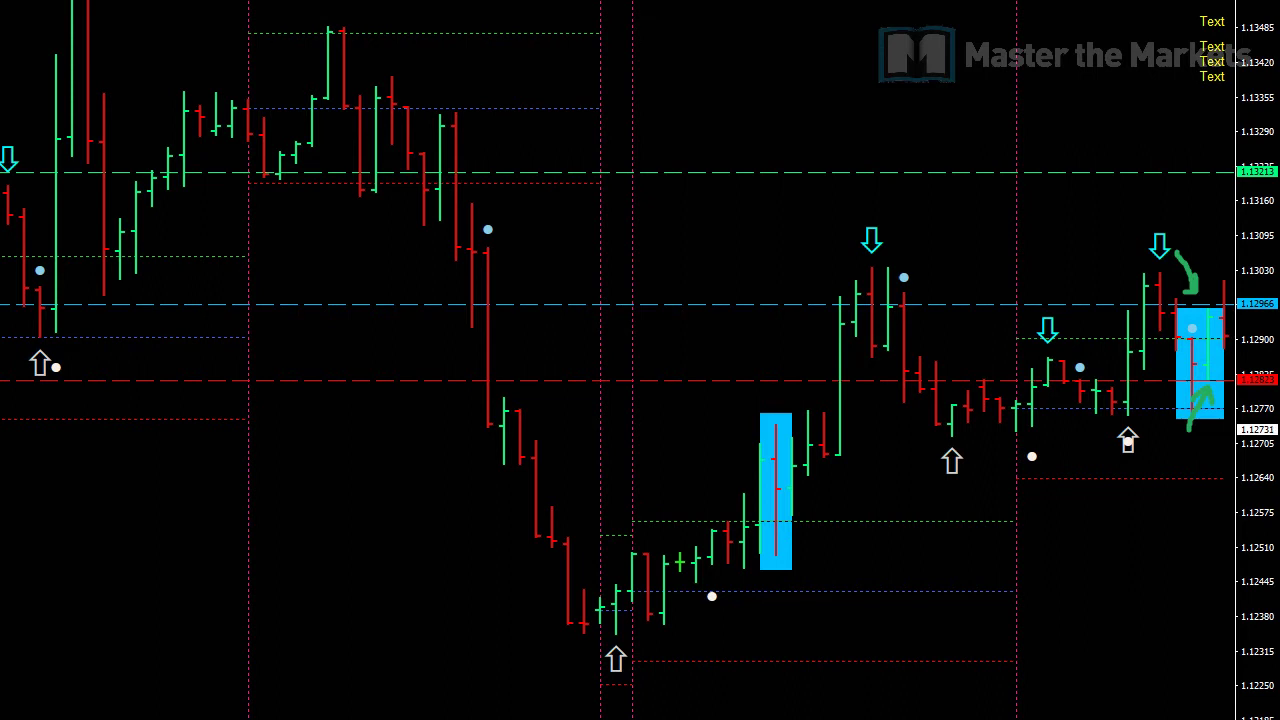
key("Escape")
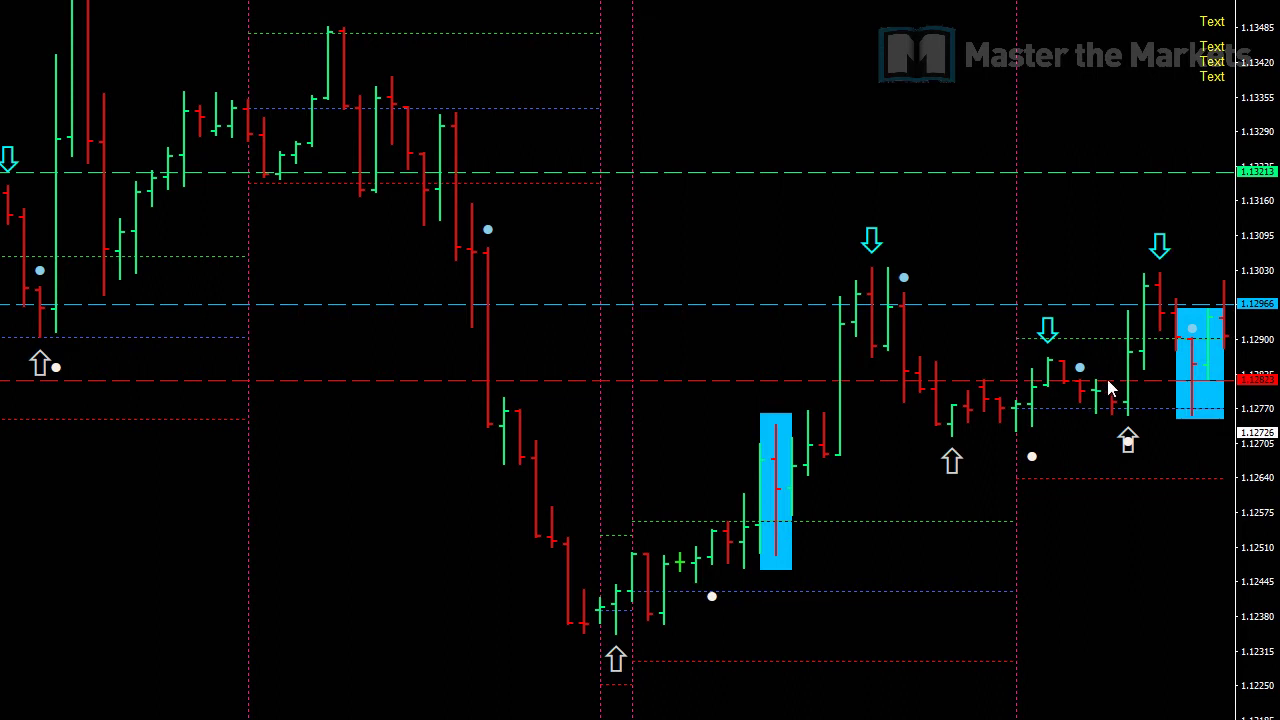
left_click_drag(1136, 378, 1151, 348)
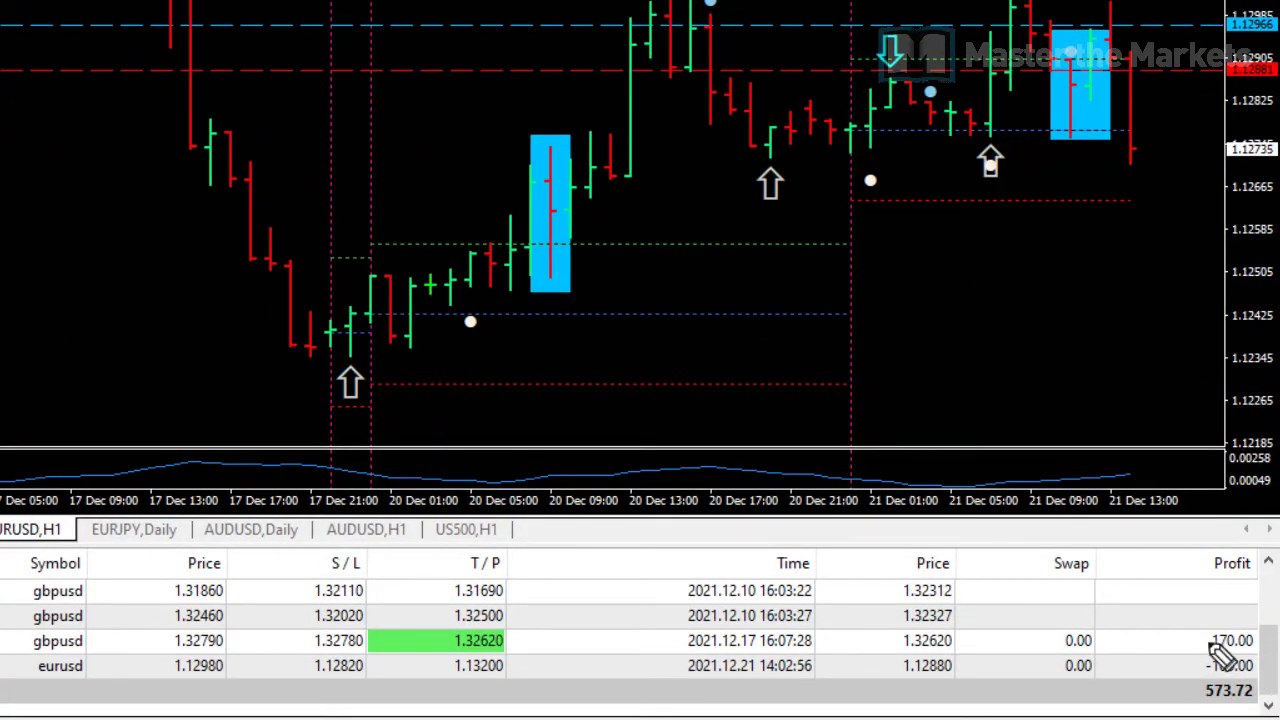
- Mark the eurusd trade's -100.00 loss in green, erase it, and scroll to the latest bars
mouse_move(1198, 679)
left_mouse_down()
mouse_move(1268, 672)
mouse_move(1215, 650)
mouse_move(1228, 689)
left_mouse_up()
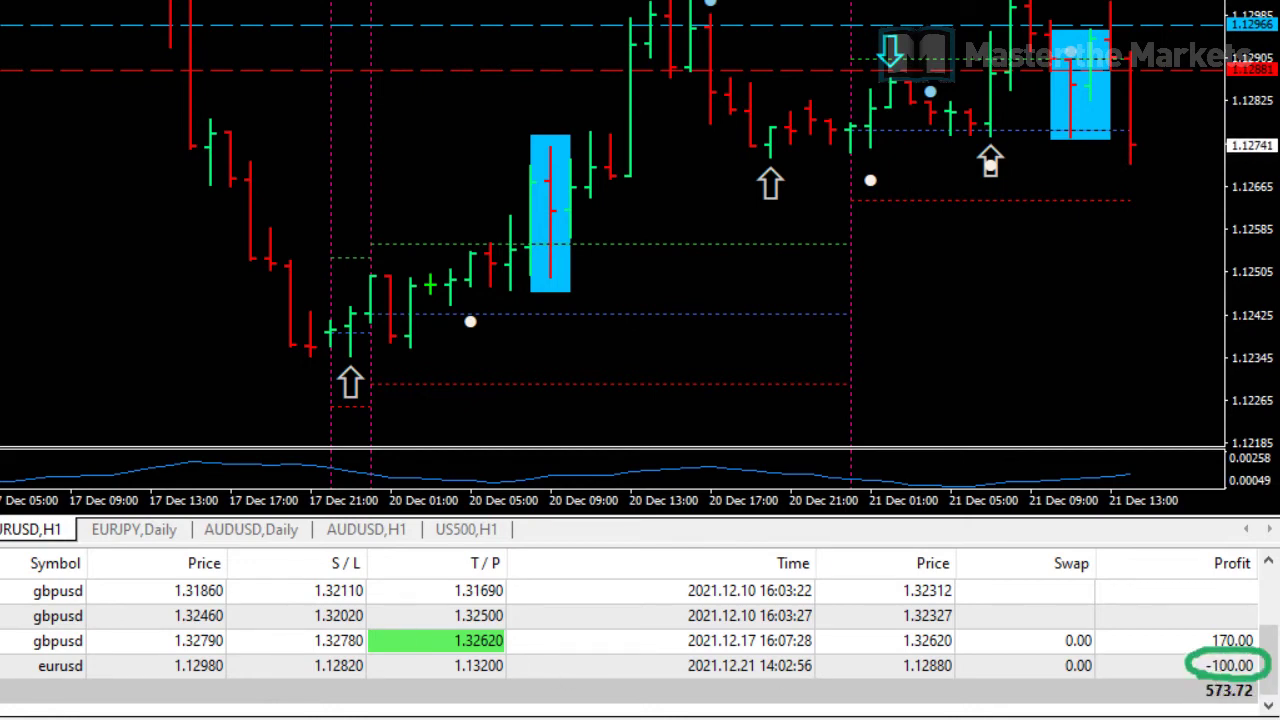
key("Escape")
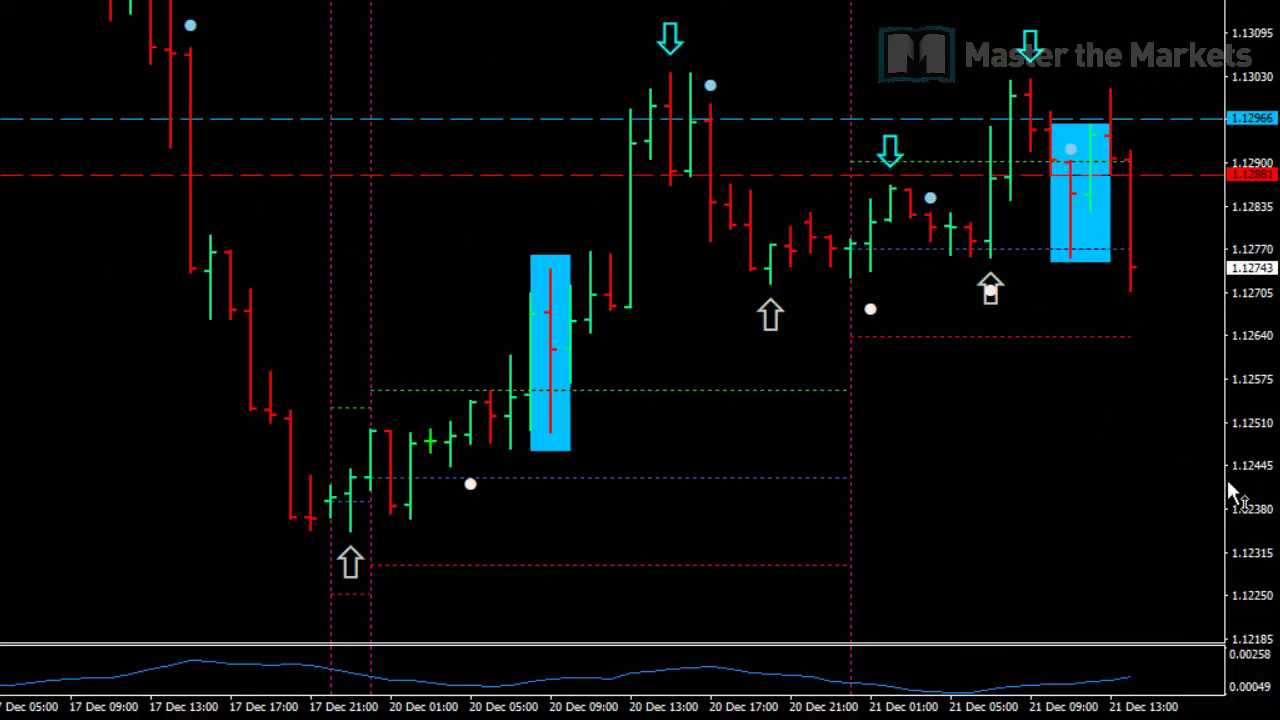
left_click_drag(1220, 491, 1060, 467)
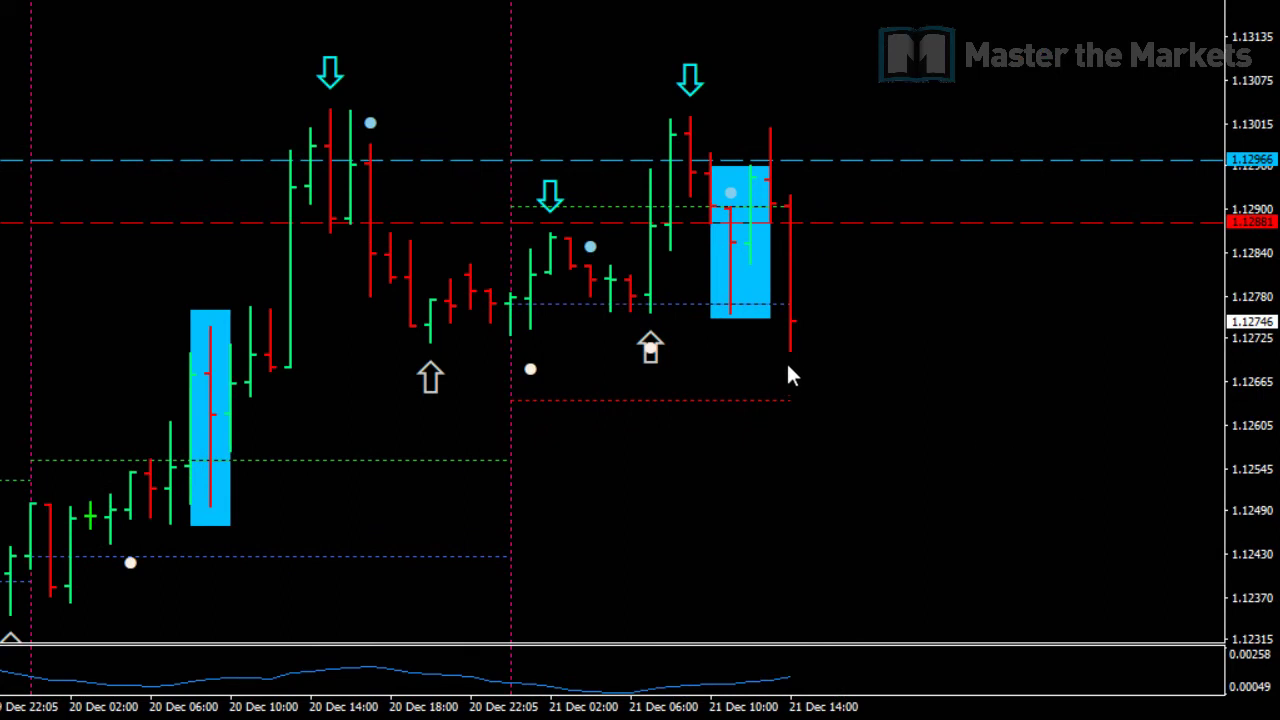